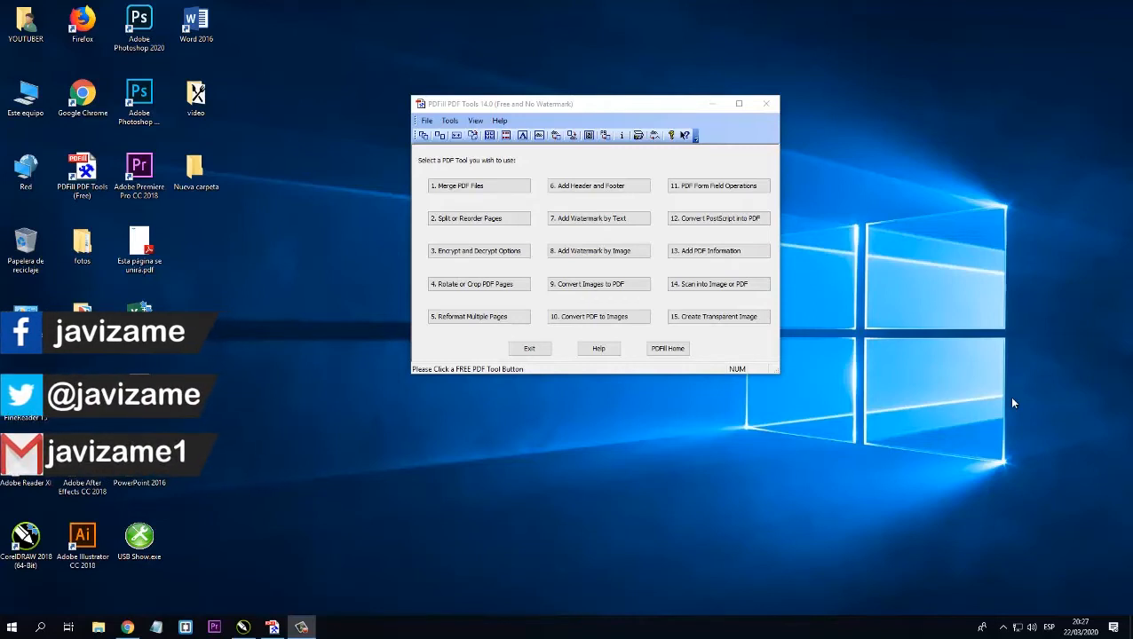
click(554, 154)
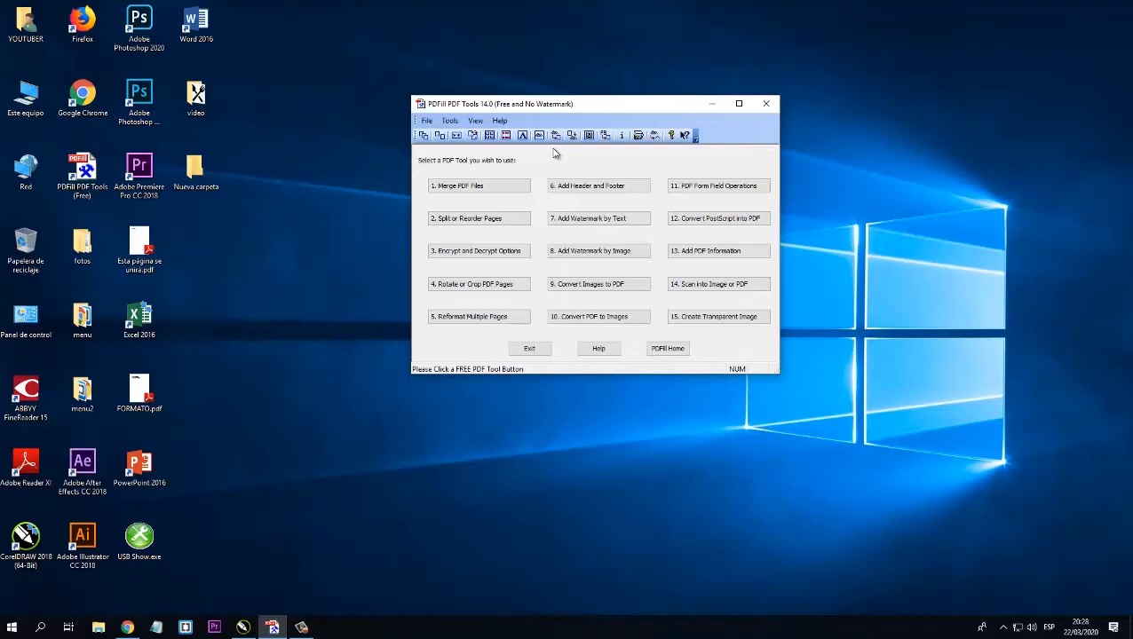
click(189, 483)
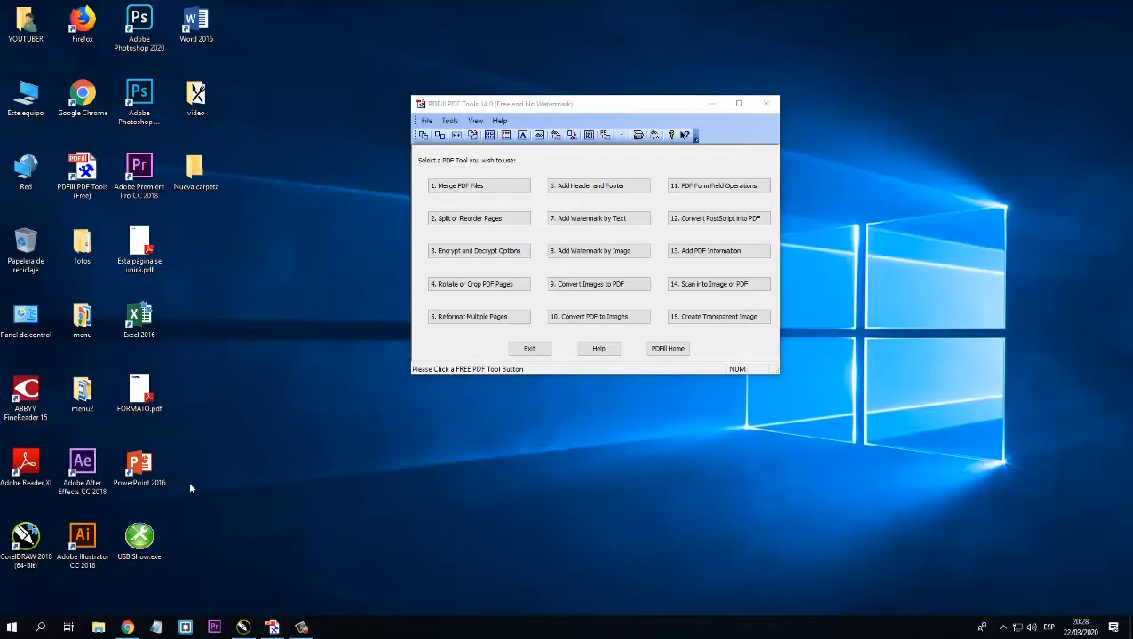
Switch to Chrome, search for "pdfill pdf tools 14.0" and view the PDFill download page before returning to the desktop
click(127, 628)
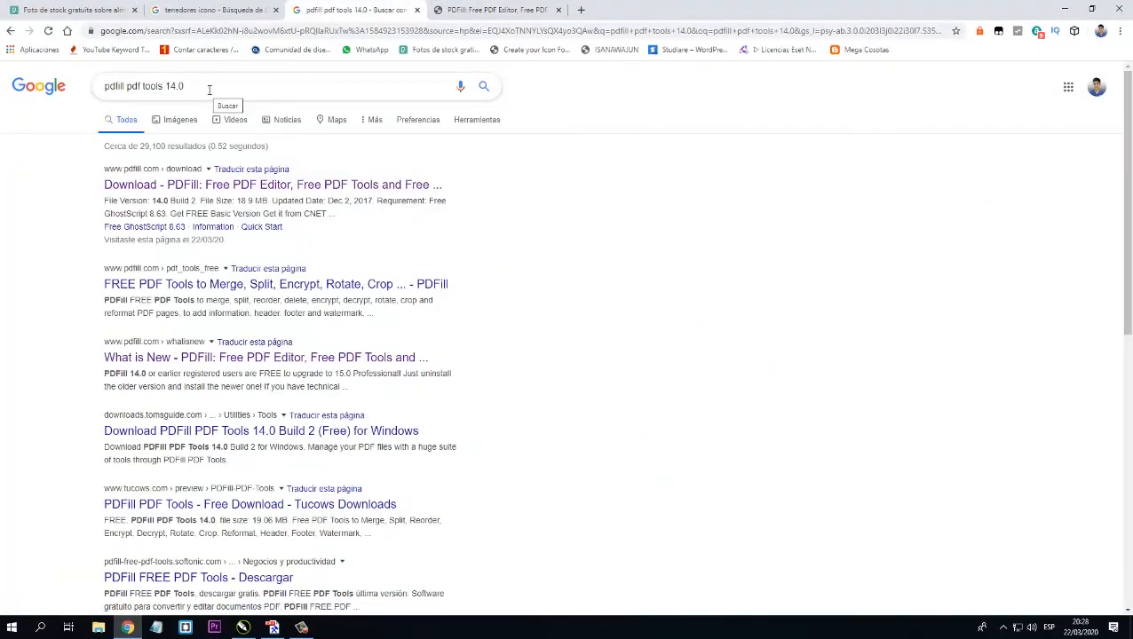
click(483, 86)
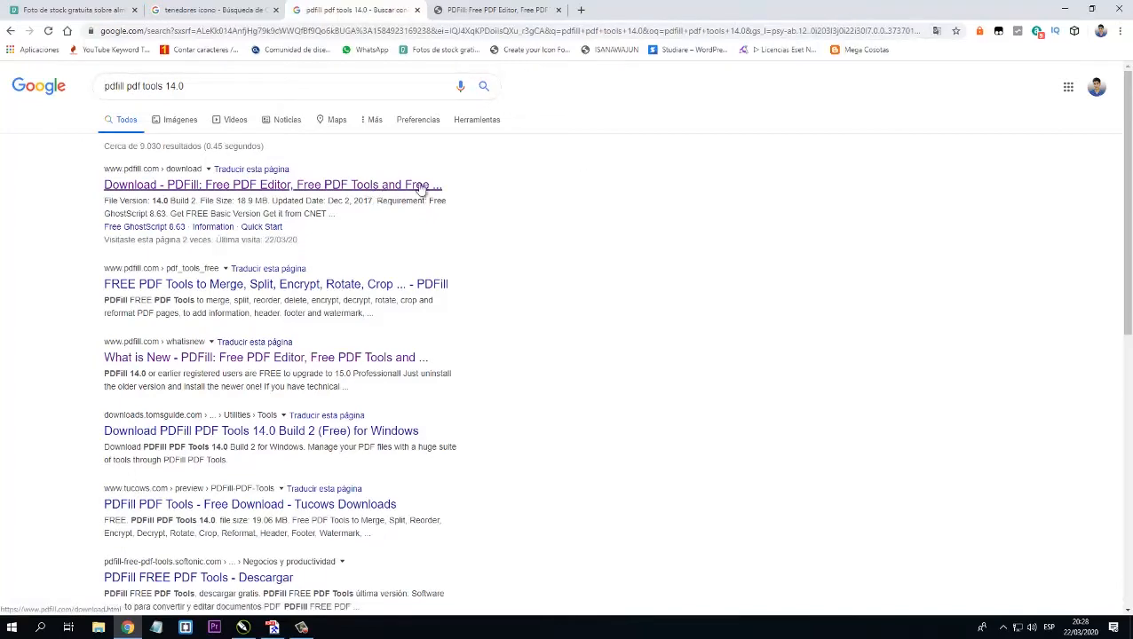
click(497, 10)
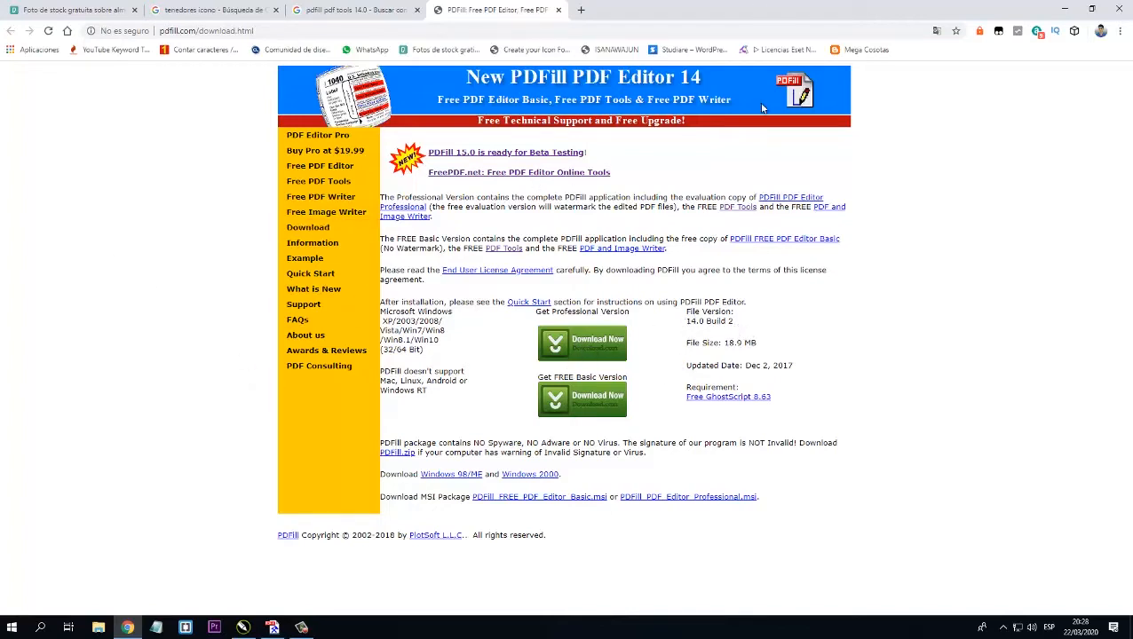
click(1064, 9)
drag(584, 107, 561, 110)
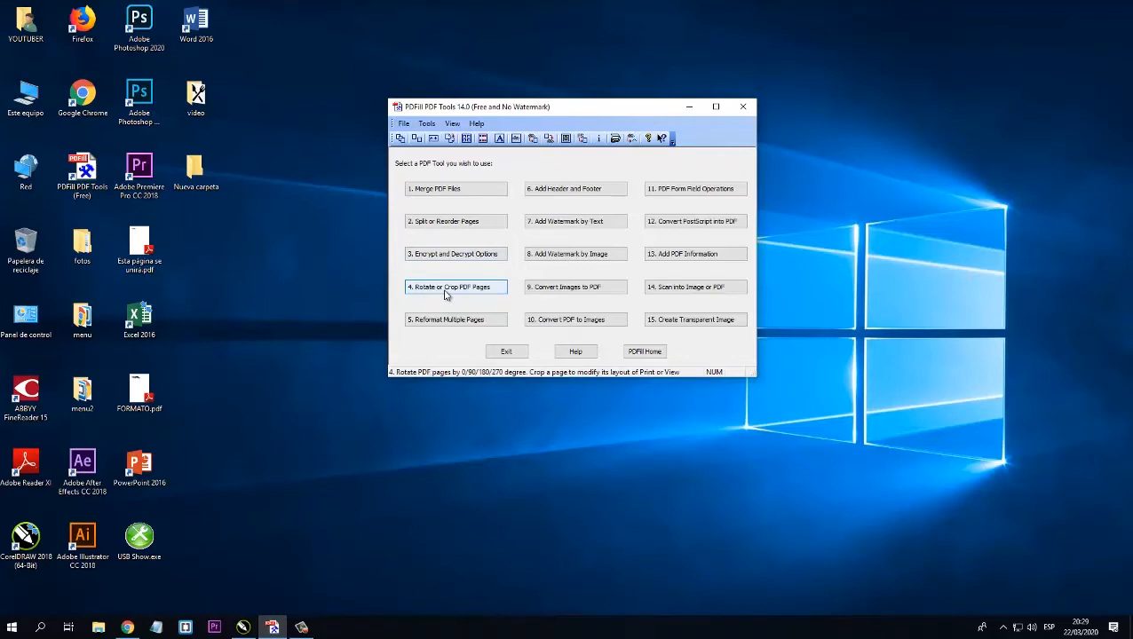
click(369, 255)
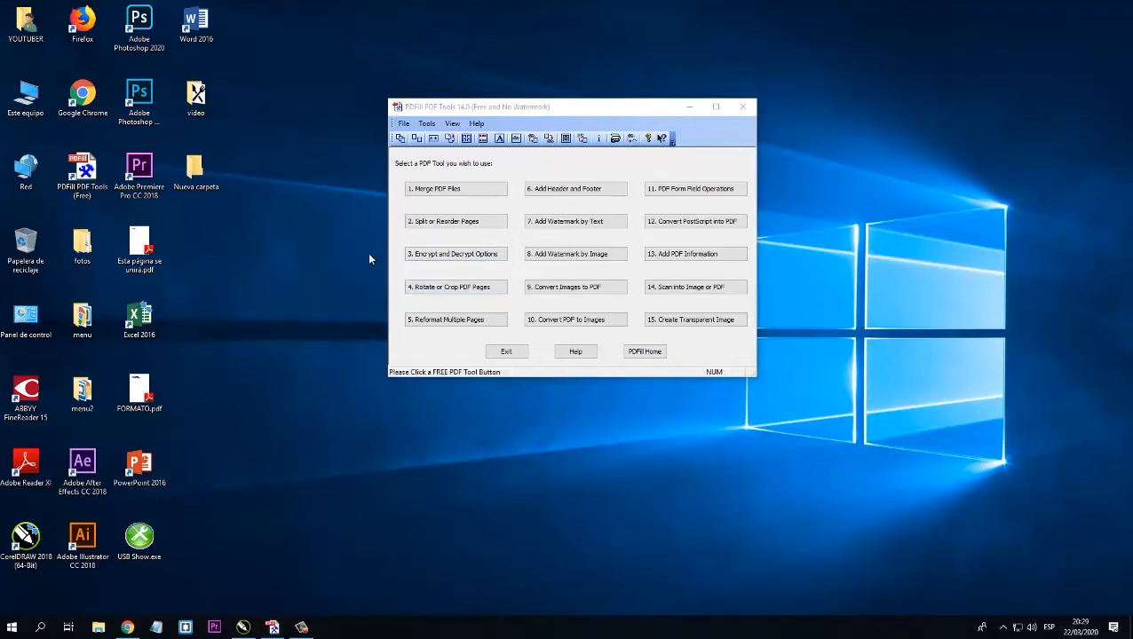
View the contents of Esta página se unirá.pdf and FORMATO.pdf from the desktop, closing each file
double_click(127, 258)
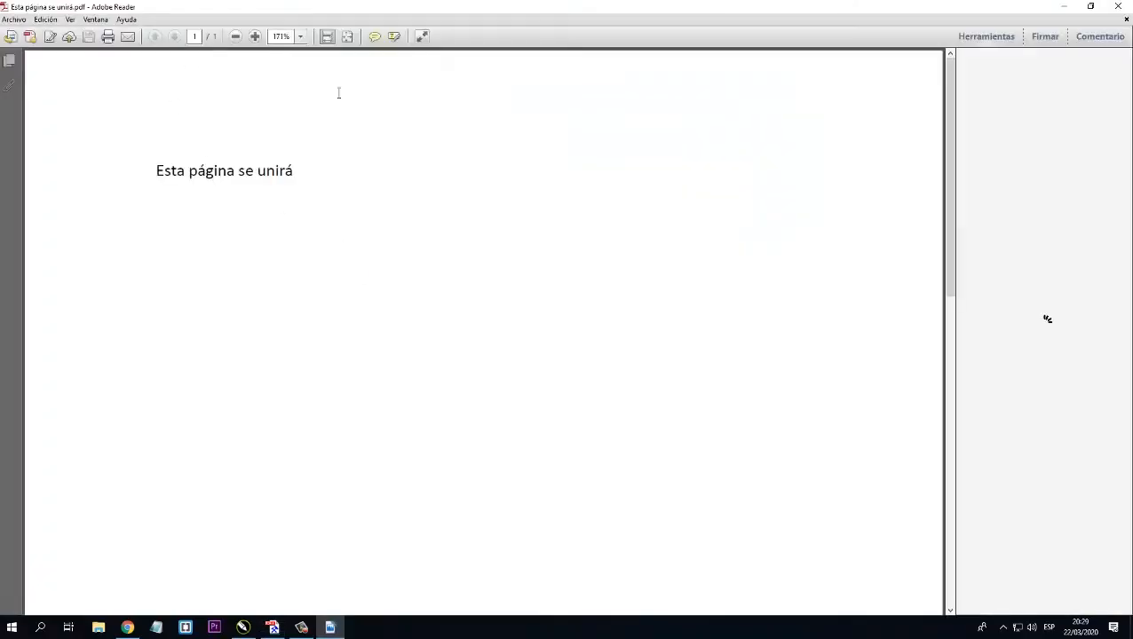
click(1114, 5)
double_click(138, 392)
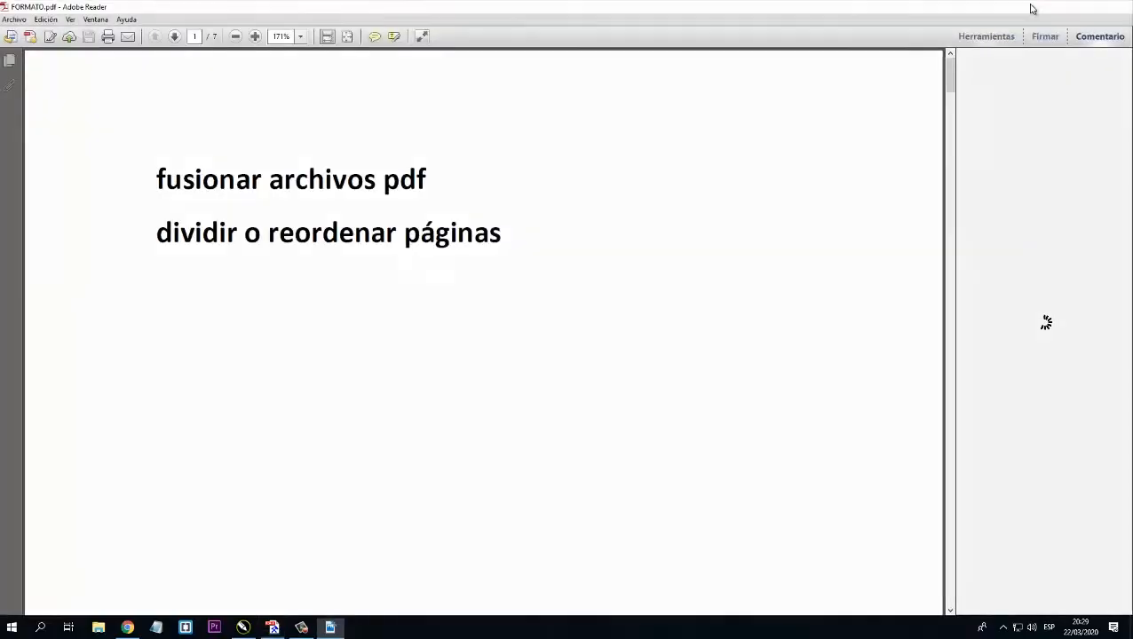
click(1118, 6)
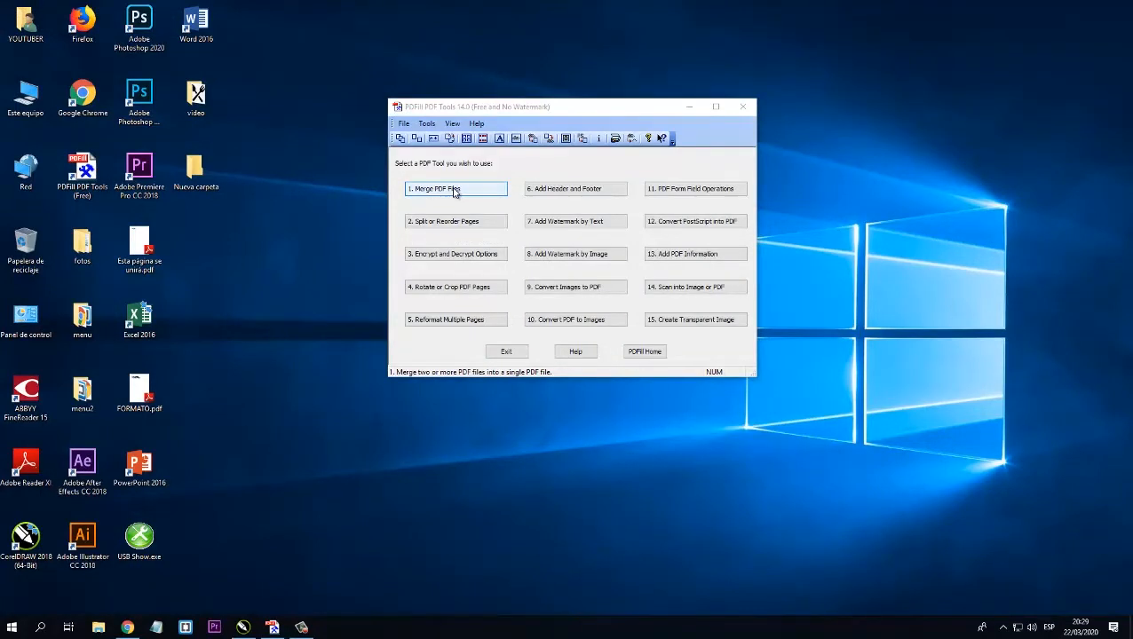
Start the Merge PDF Files tool and add Esta página se unirá.pdf and FORMATO.pdf from the Escritorio folder
click(454, 190)
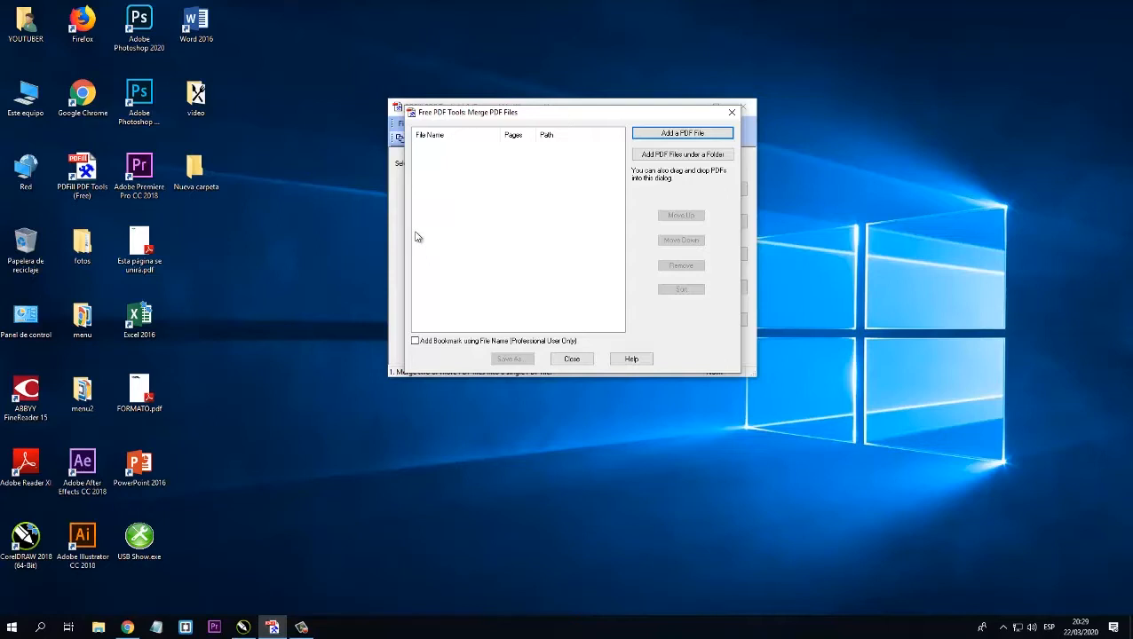
click(698, 134)
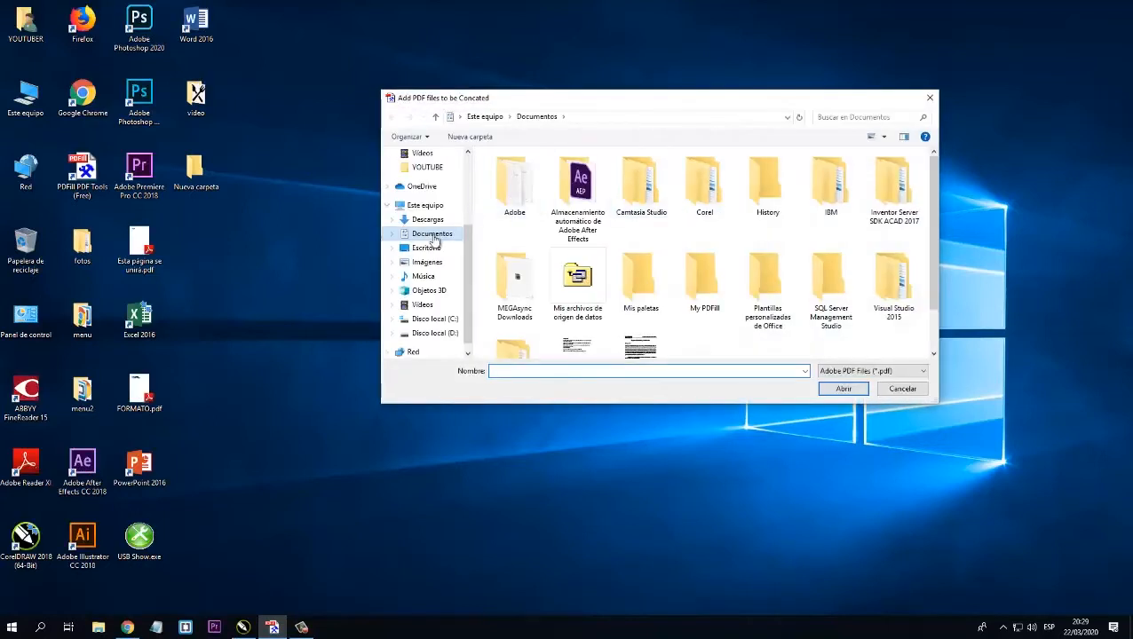
click(433, 247)
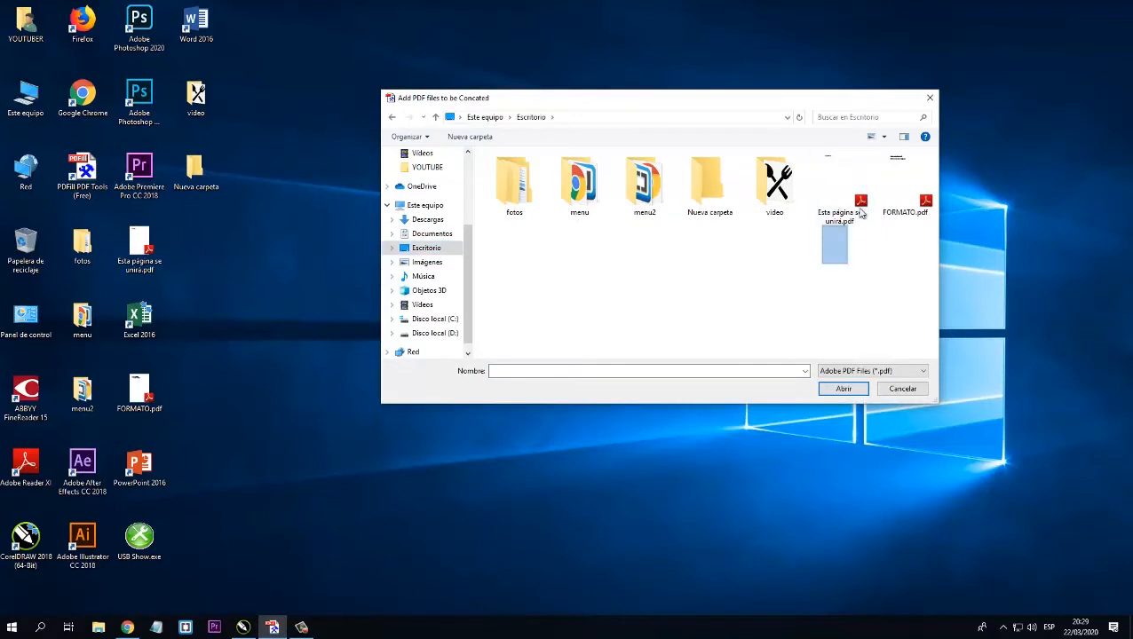
drag(859, 213, 901, 180)
click(844, 389)
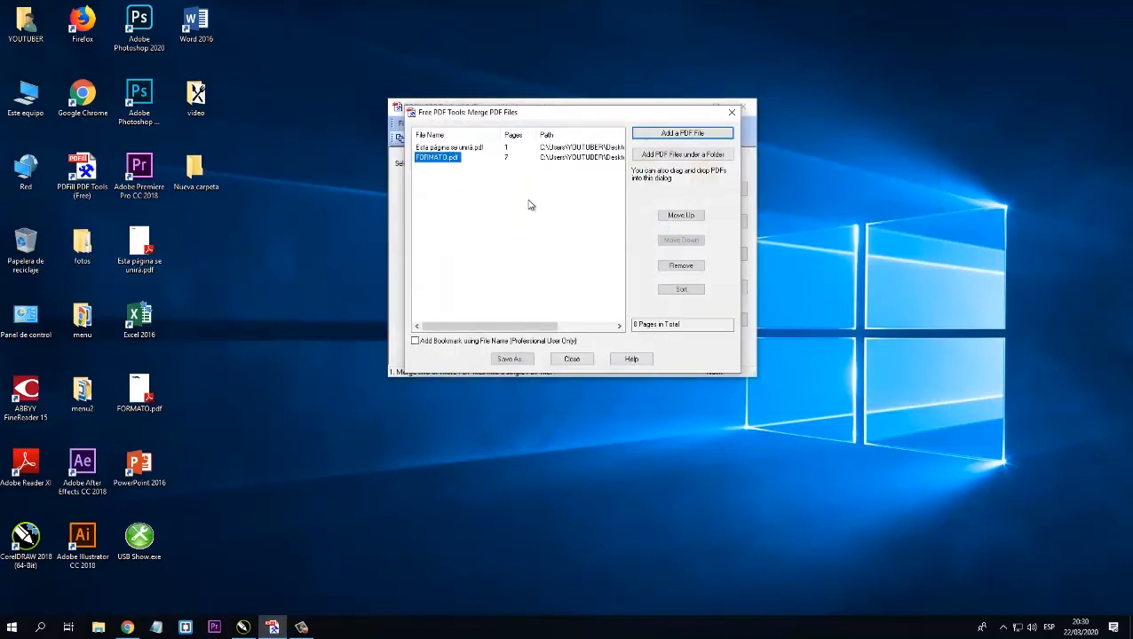
Remove both PDF files from the merge list
click(681, 265)
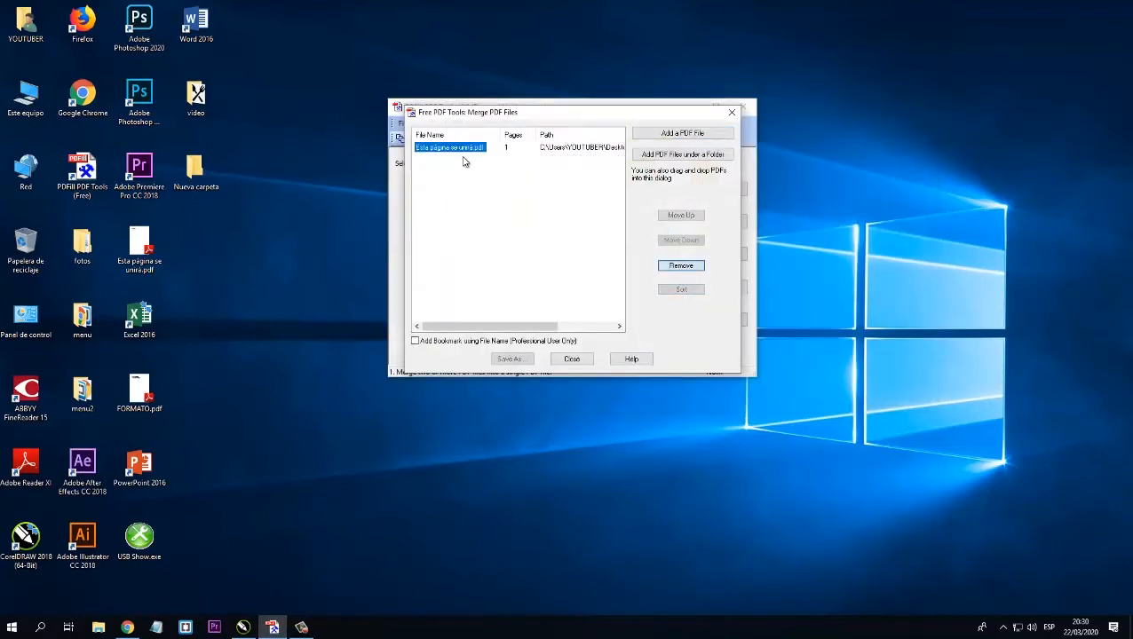
click(681, 267)
click(323, 243)
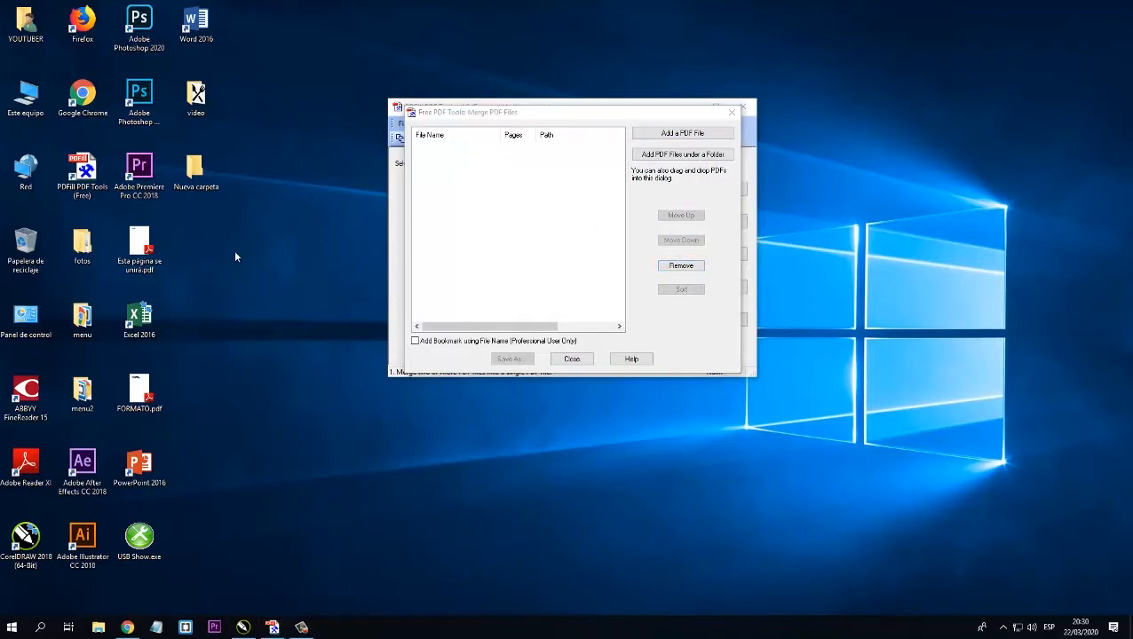
Add Esta página se unirá.pdf and FORMATO.pdf together to the merge list directly from the desktop
click(147, 253)
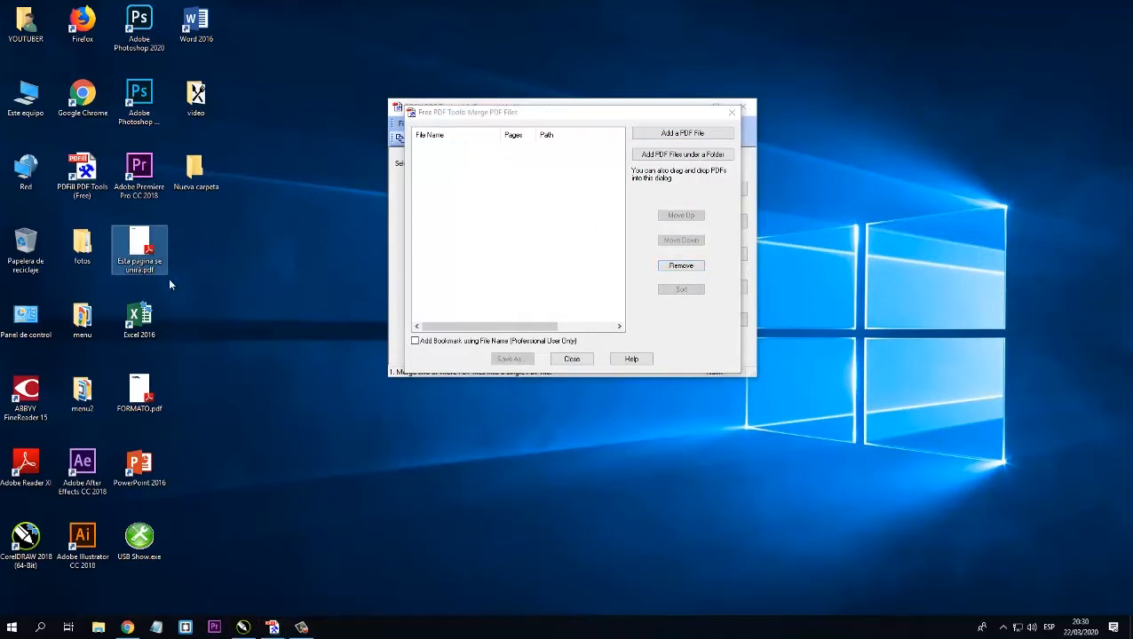
ctrl+click(157, 405)
drag(139, 244, 485, 192)
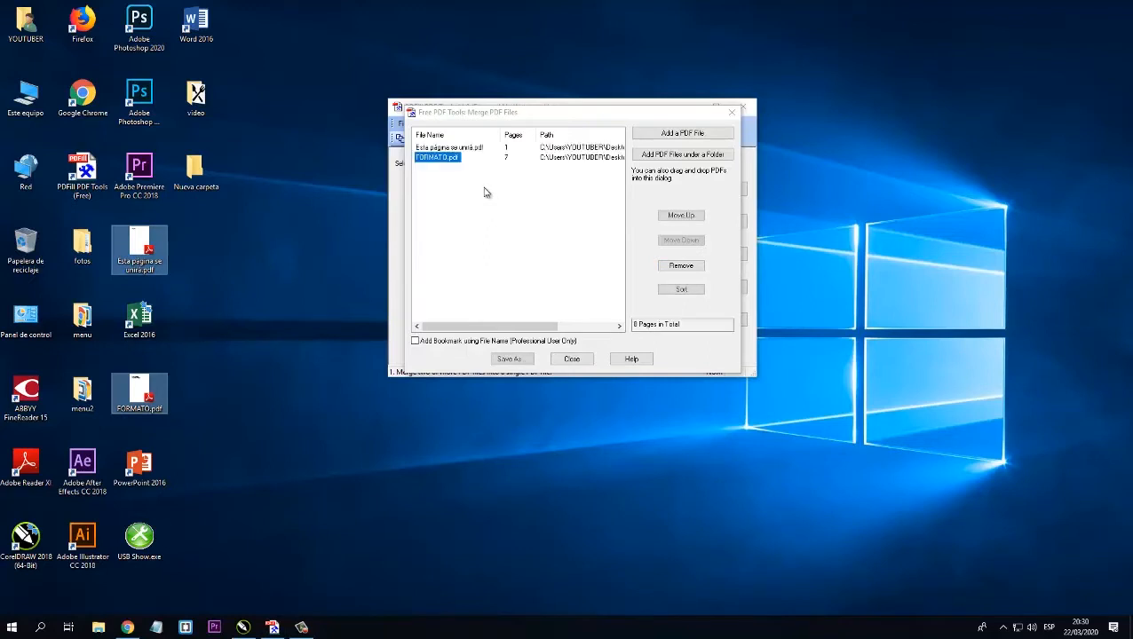
Move FORMATO.pdf ahead of the other file in the merge order and return it to second place
click(473, 147)
click(463, 158)
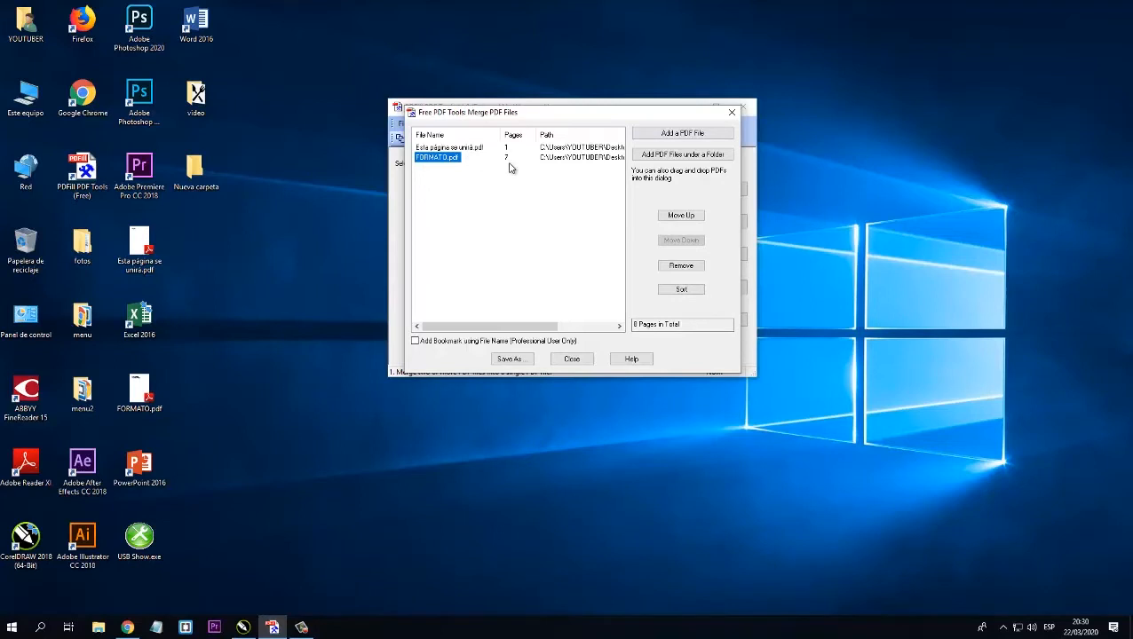
click(690, 216)
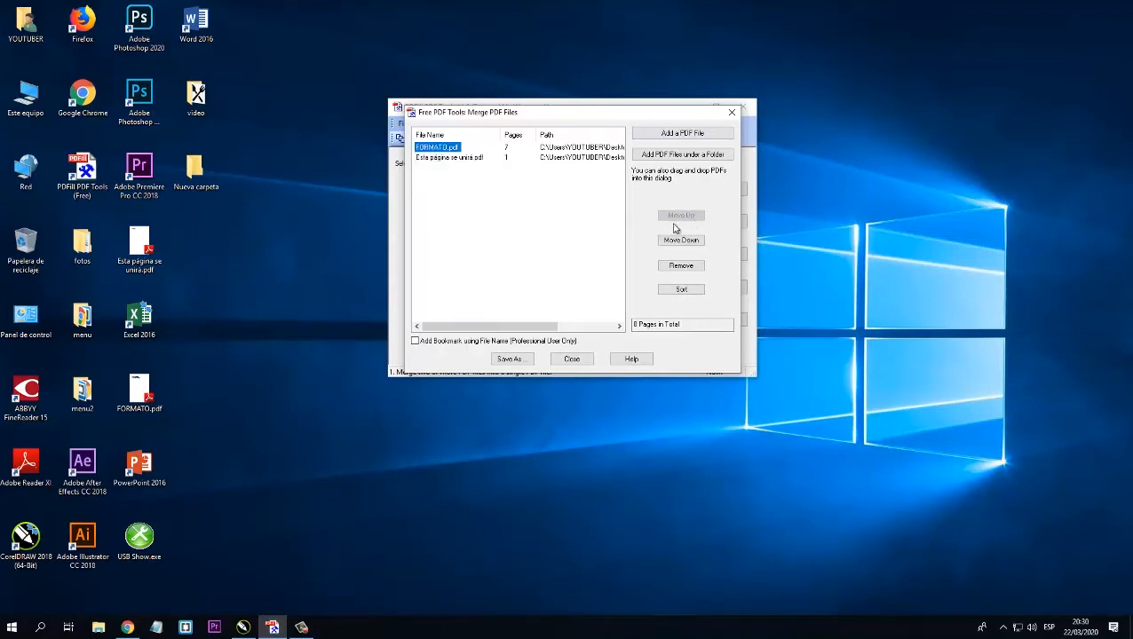
click(681, 243)
click(525, 196)
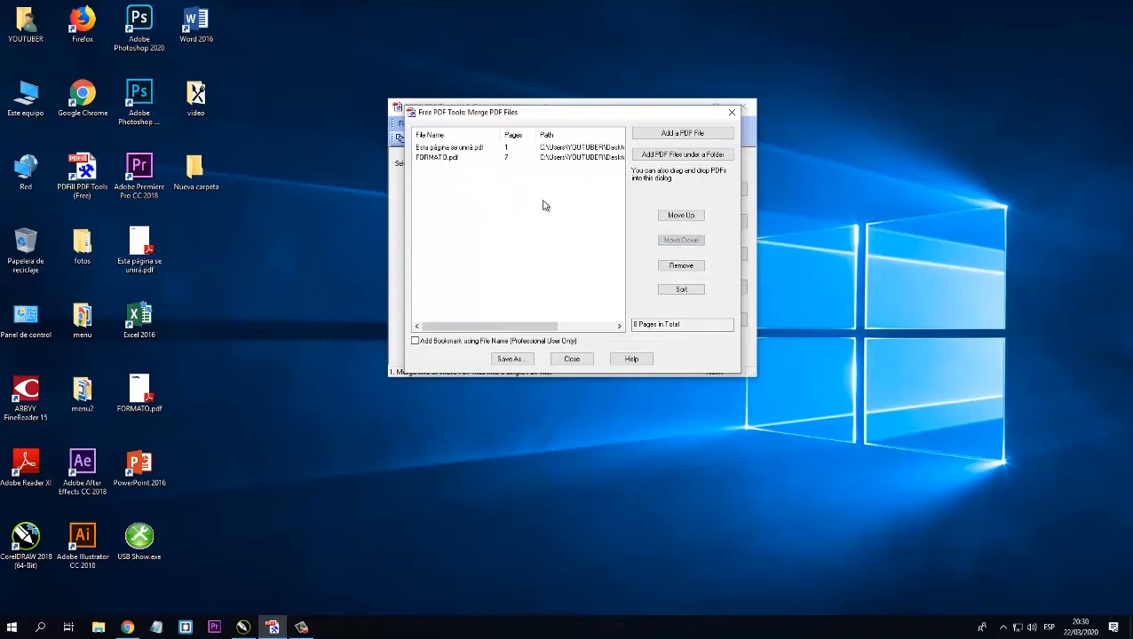
Save the merged PDF on the desktop under the name u
click(526, 359)
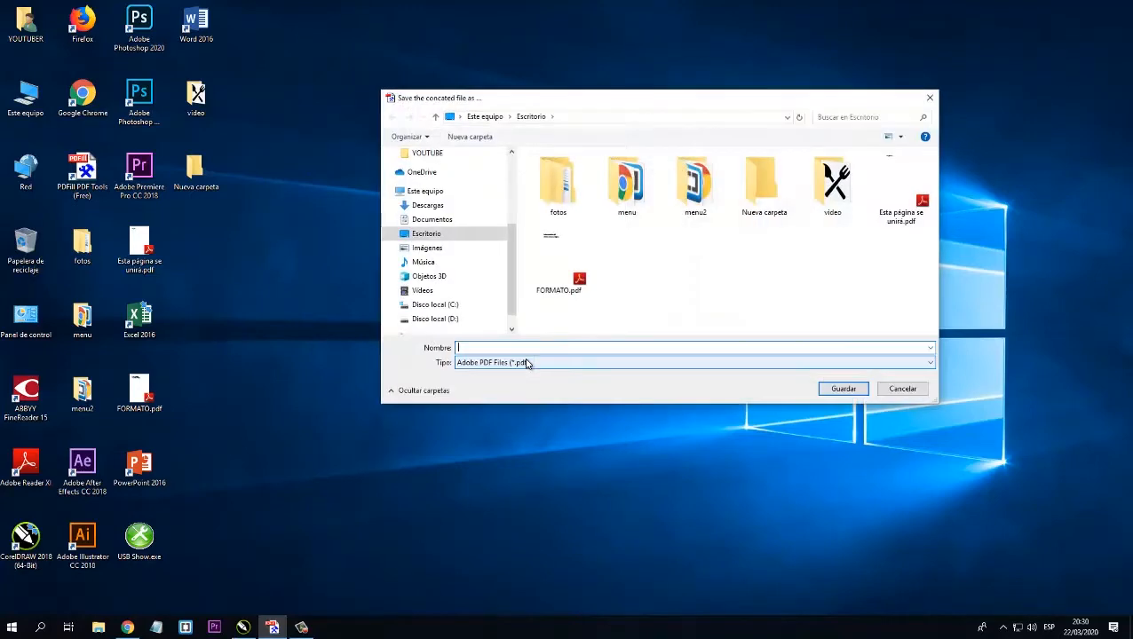
text(u)
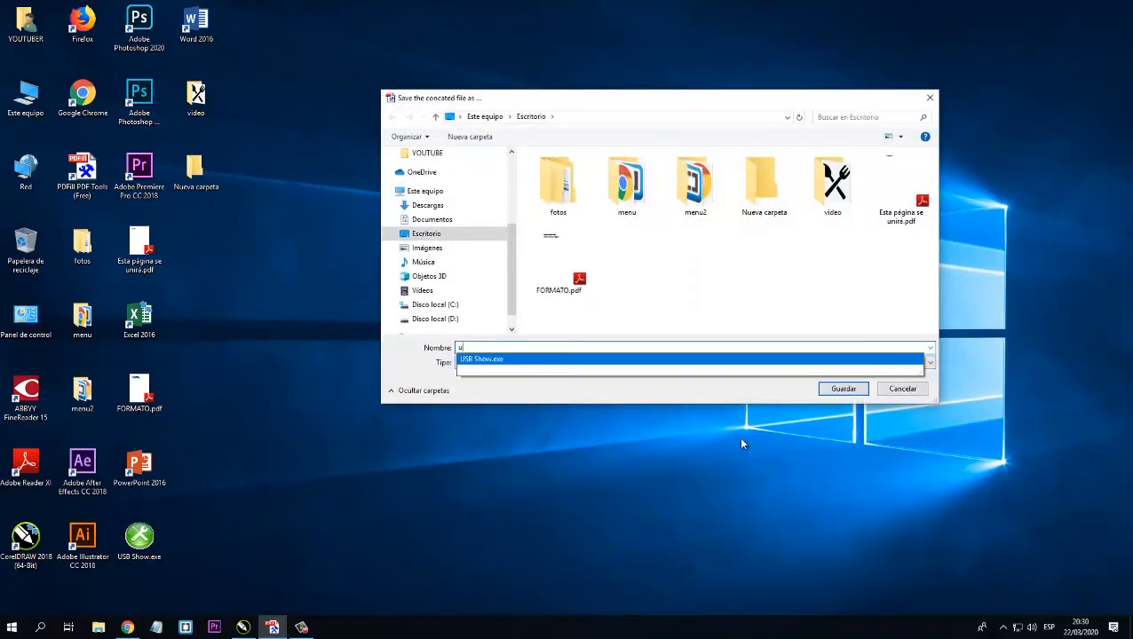
click(843, 392)
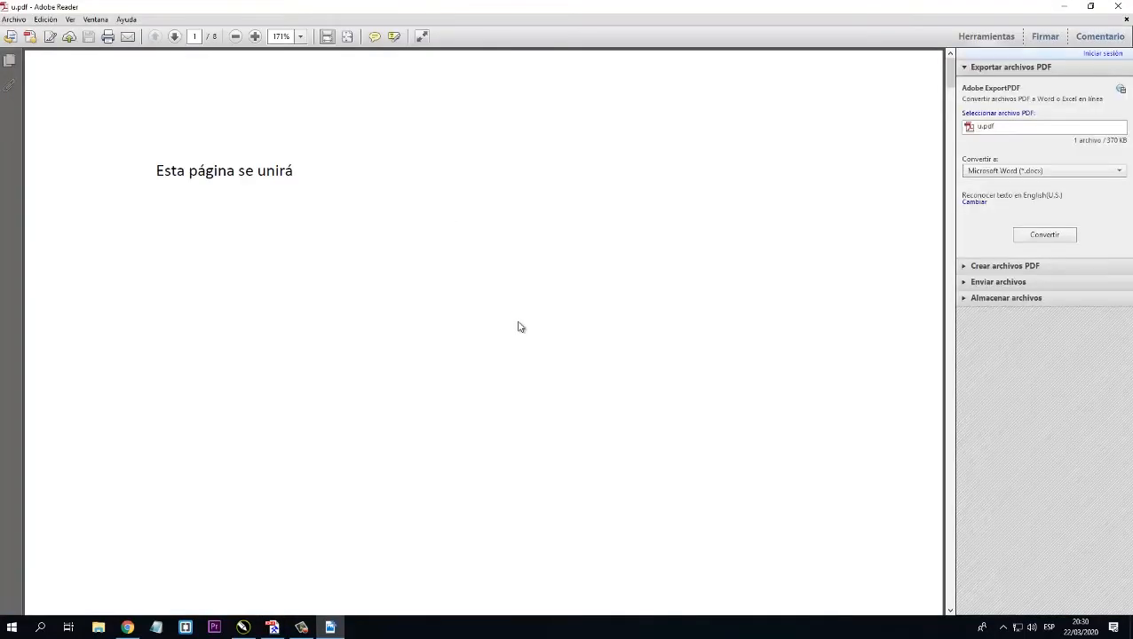
Look through the pages of the merged u.pdf in Adobe Reader
scroll(523, 328, down, 3)
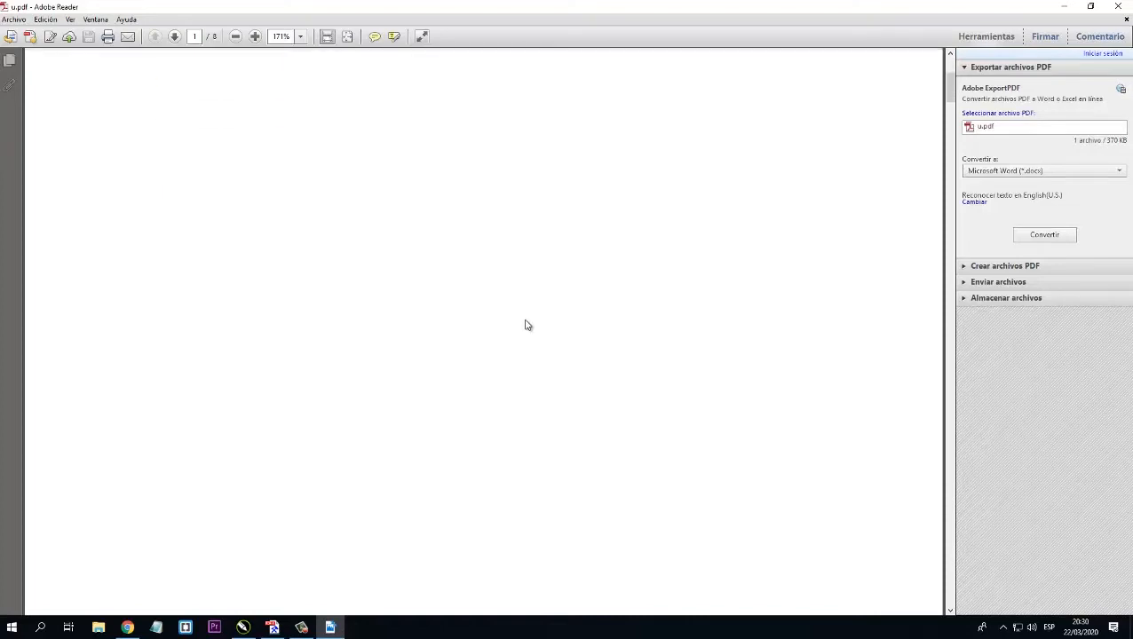
scroll(525, 326, down, 5)
scroll(622, 327, down, 3)
drag(951, 228, 932, 462)
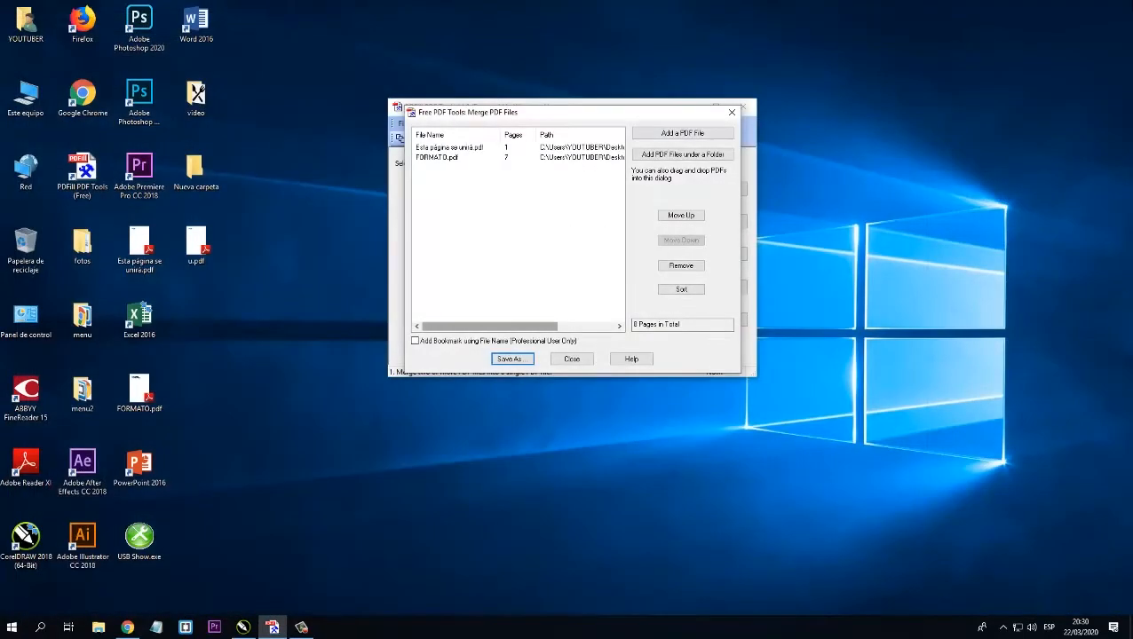
Close the merge tool and open FORMATO.pdf from the desktop in the Split or Reorder Pages tool
click(732, 112)
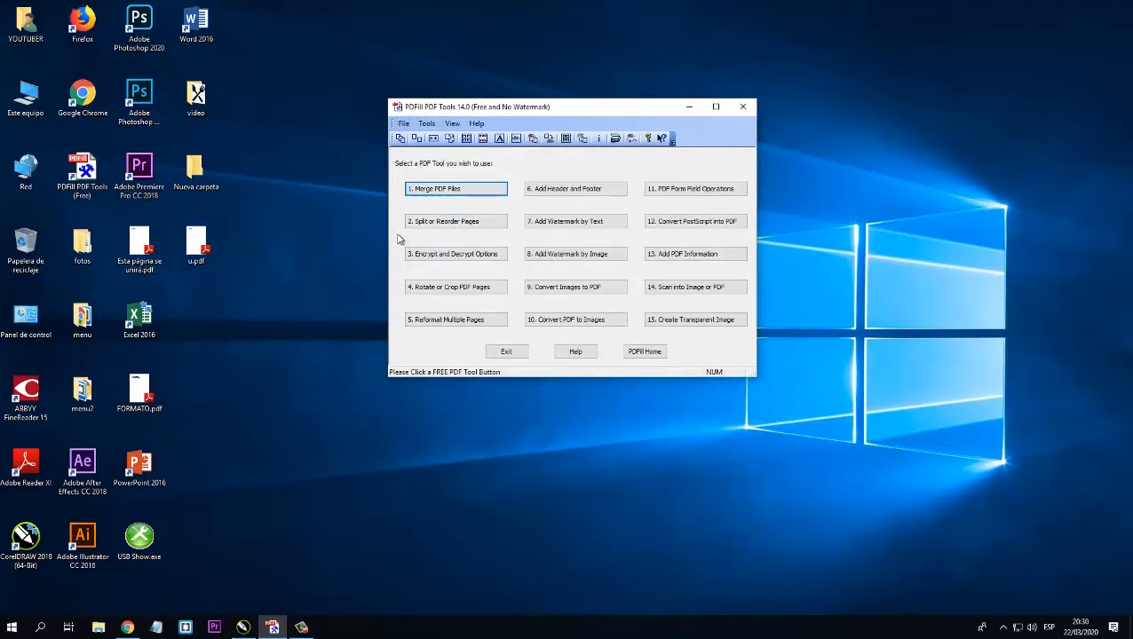
click(451, 222)
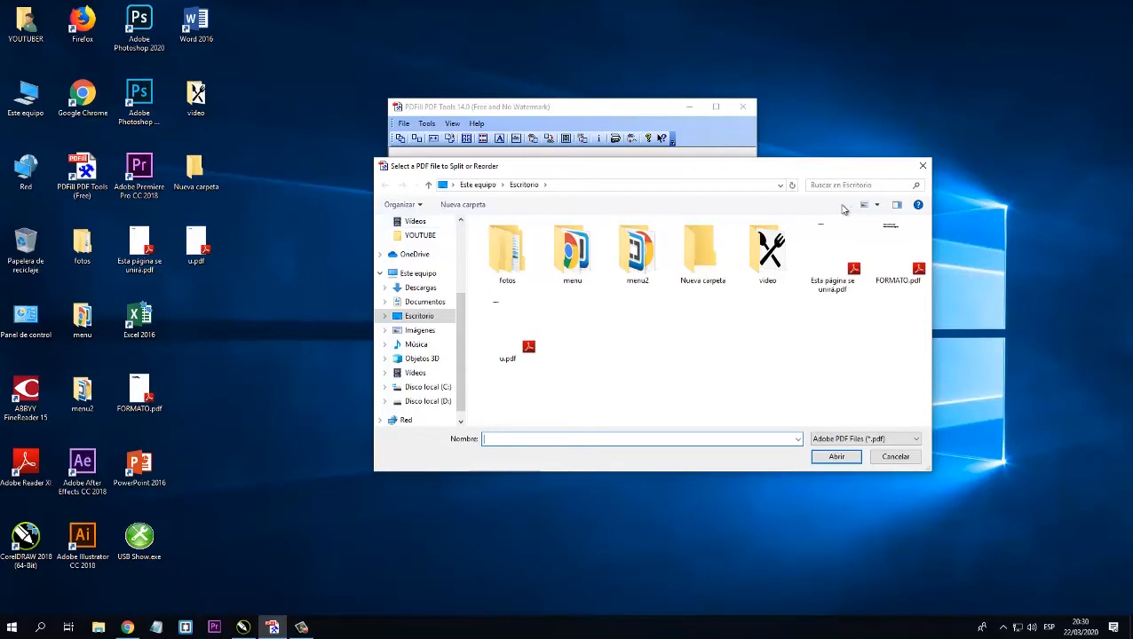
click(901, 262)
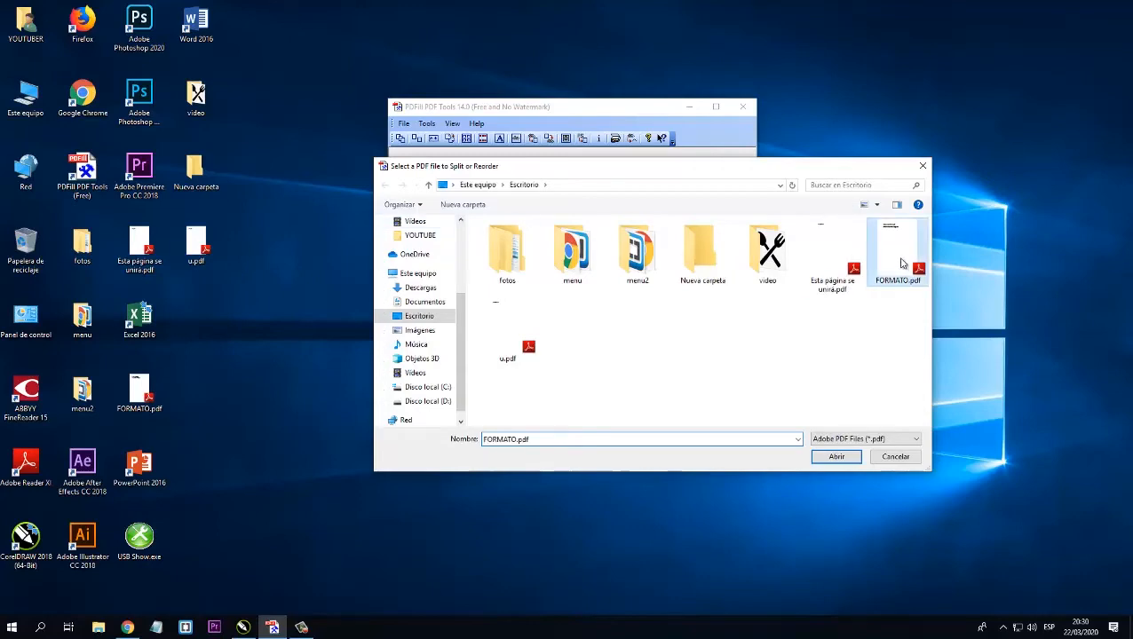
click(836, 457)
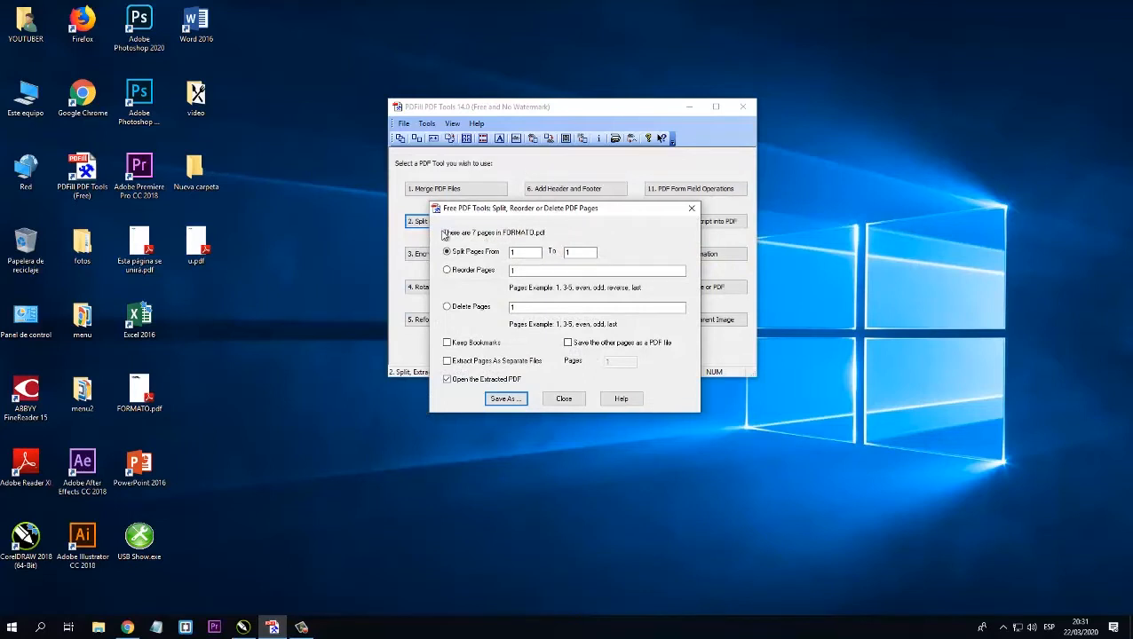
Split pages 1 to 4 of FORMATO.pdf into a new desktop file named i and check the extracted pages
drag(464, 208, 447, 185)
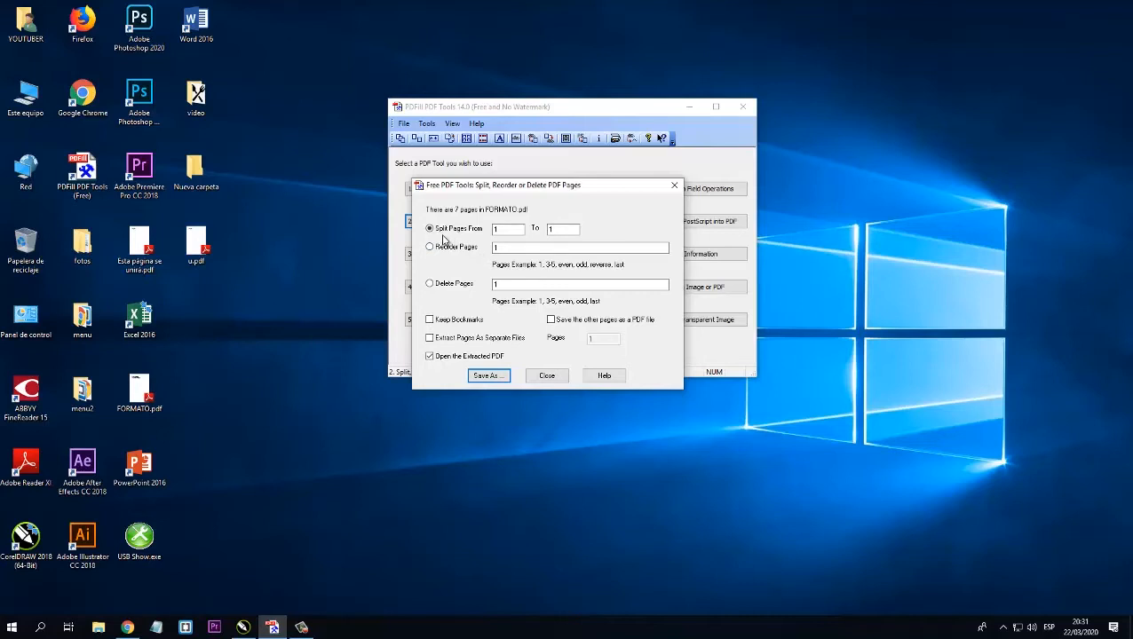
click(499, 229)
click(563, 230)
key(BackSpace)
click(499, 378)
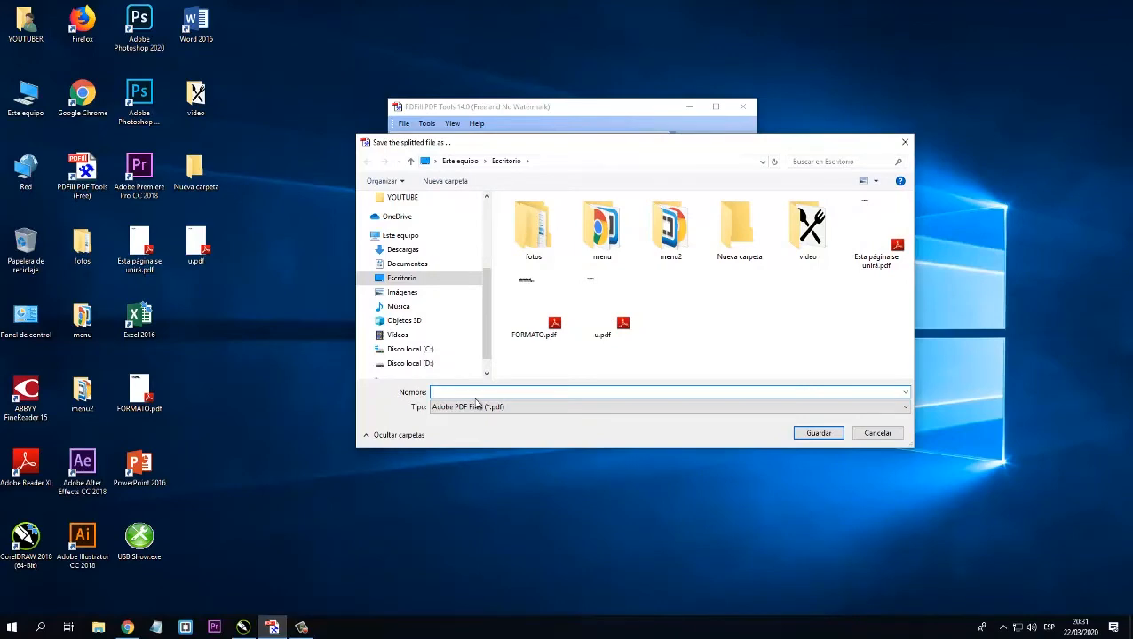
click(816, 434)
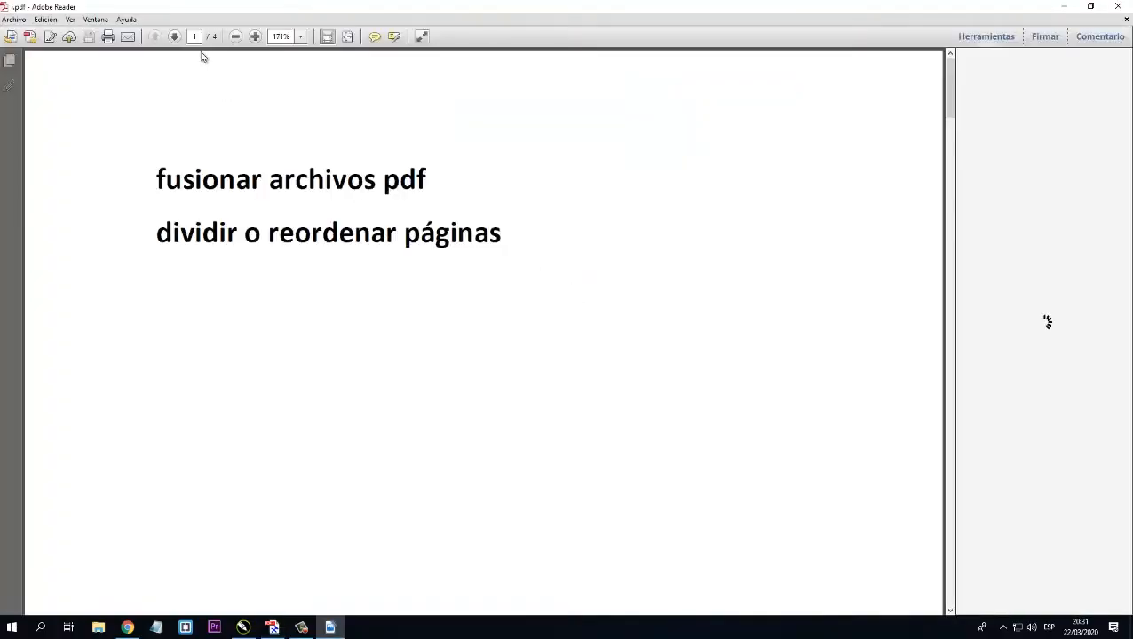
drag(948, 87, 914, 229)
click(1118, 6)
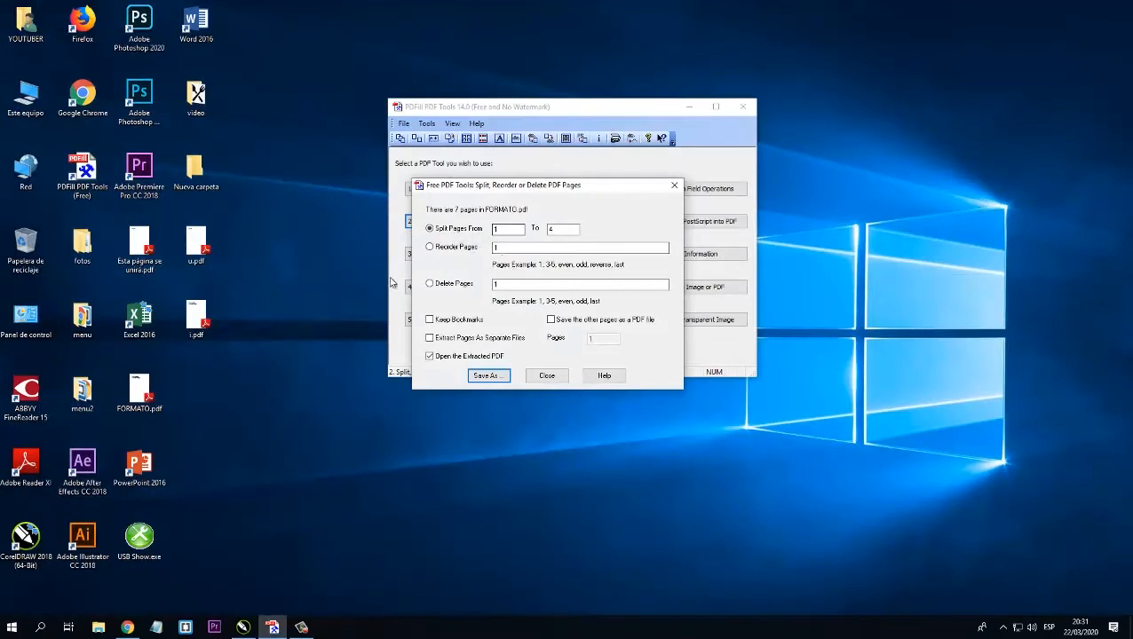
Choose reordering for pages 1-7 of FORMATO.pdf and extract them as separate files with 1 page each
click(450, 249)
click(430, 339)
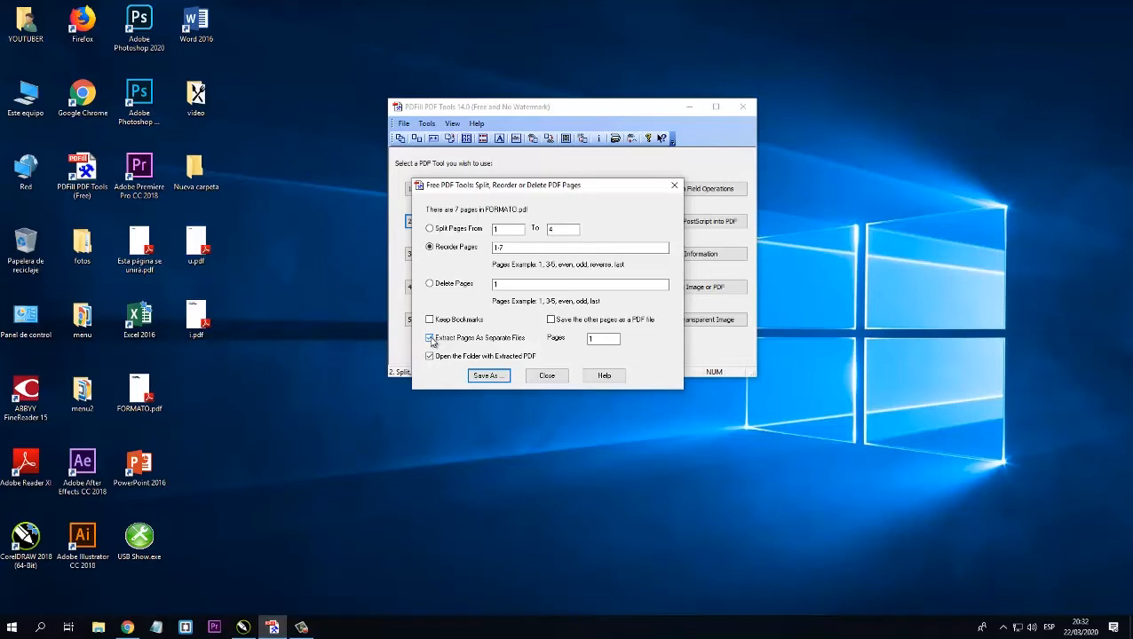
click(595, 338)
double_click(590, 339)
text(1)
Save the separate page files in the desktop folder Nueva carpeta under the base name a
click(488, 376)
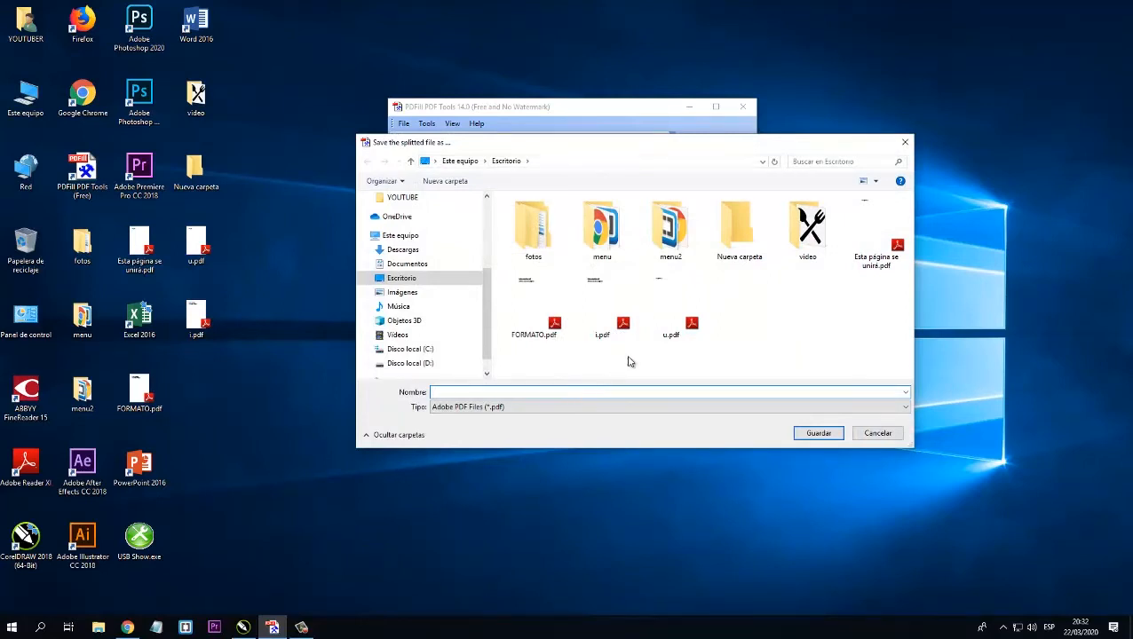
click(733, 245)
double_click(732, 245)
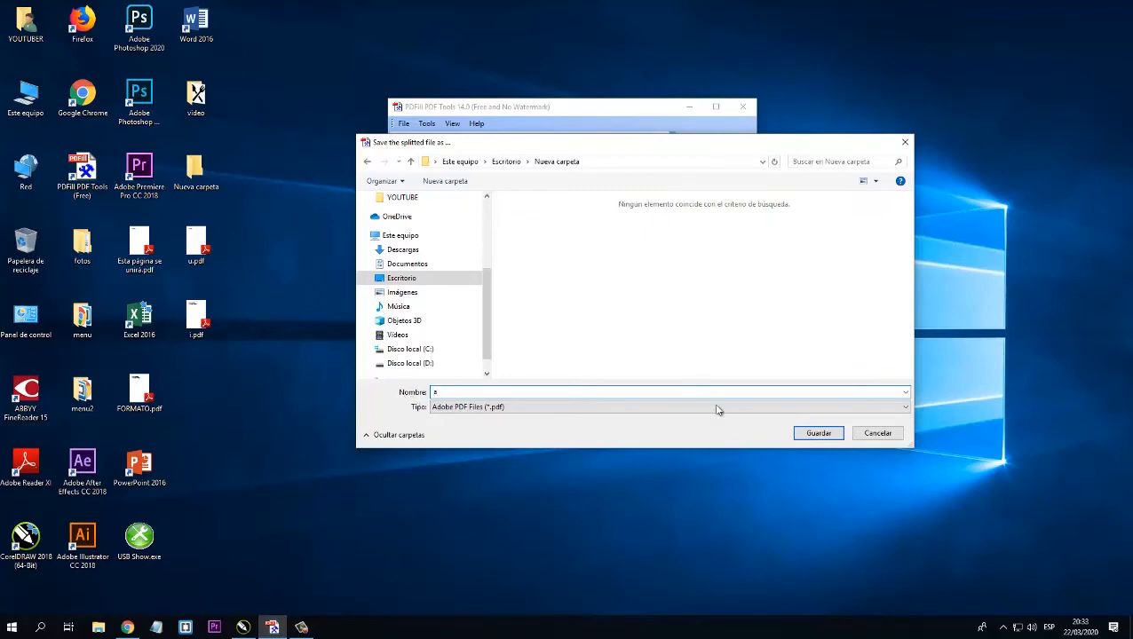
click(809, 433)
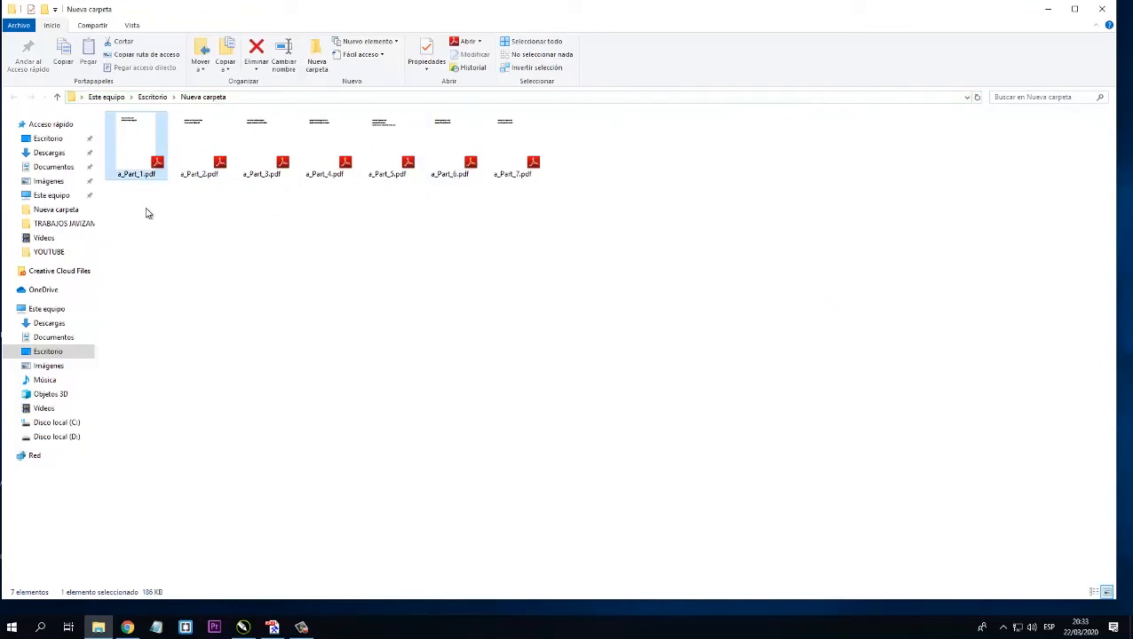
Check the extracted file a_Part_1.pdf and close the Nueva carpeta folder window
double_click(149, 144)
click(1104, 9)
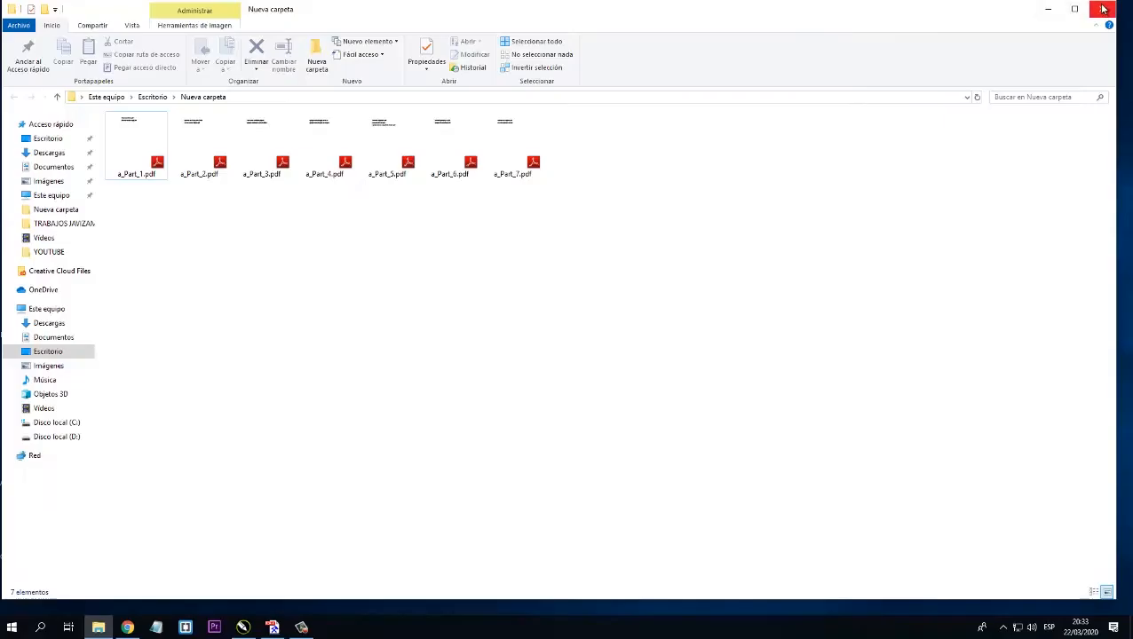
click(1104, 9)
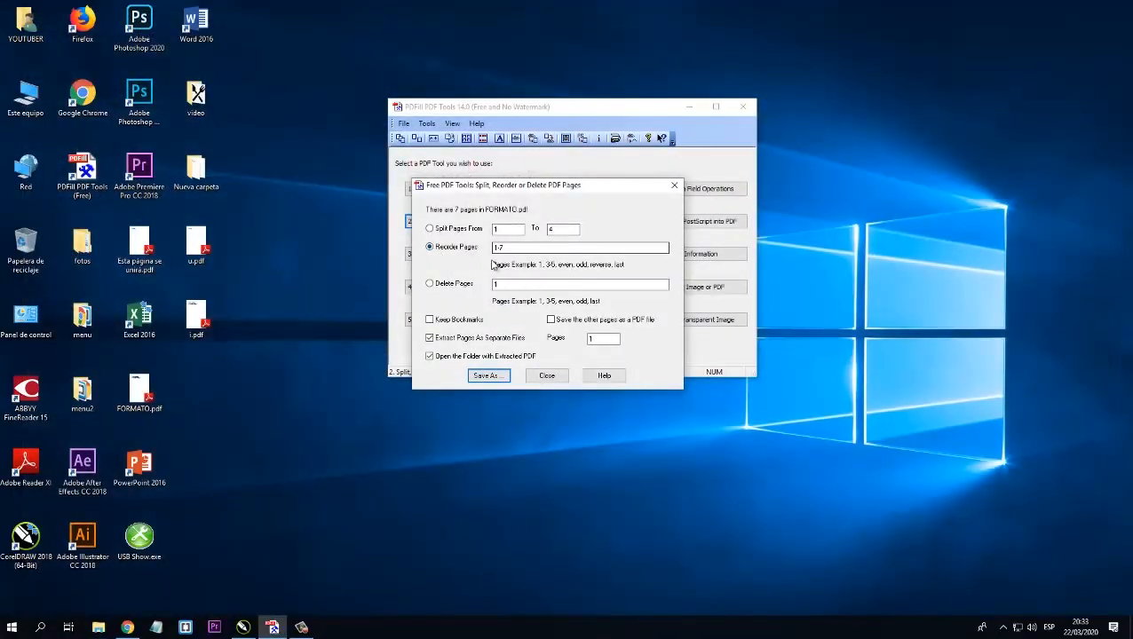
Choose the Delete Pages operation and look through FORMATO.pdf up to its last page
click(431, 286)
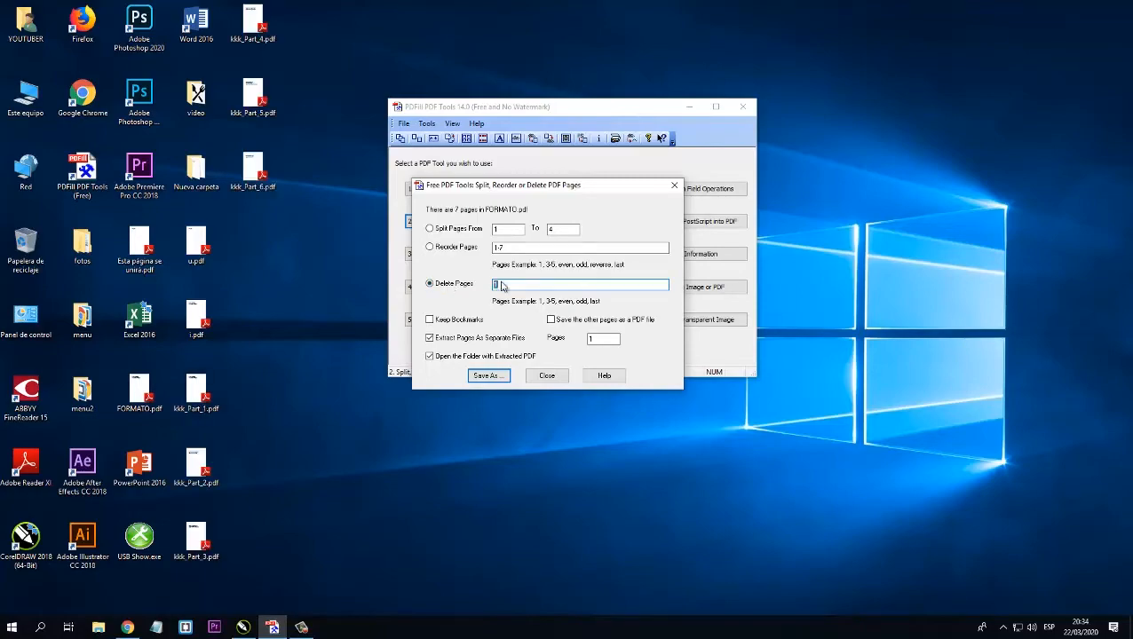
double_click(143, 403)
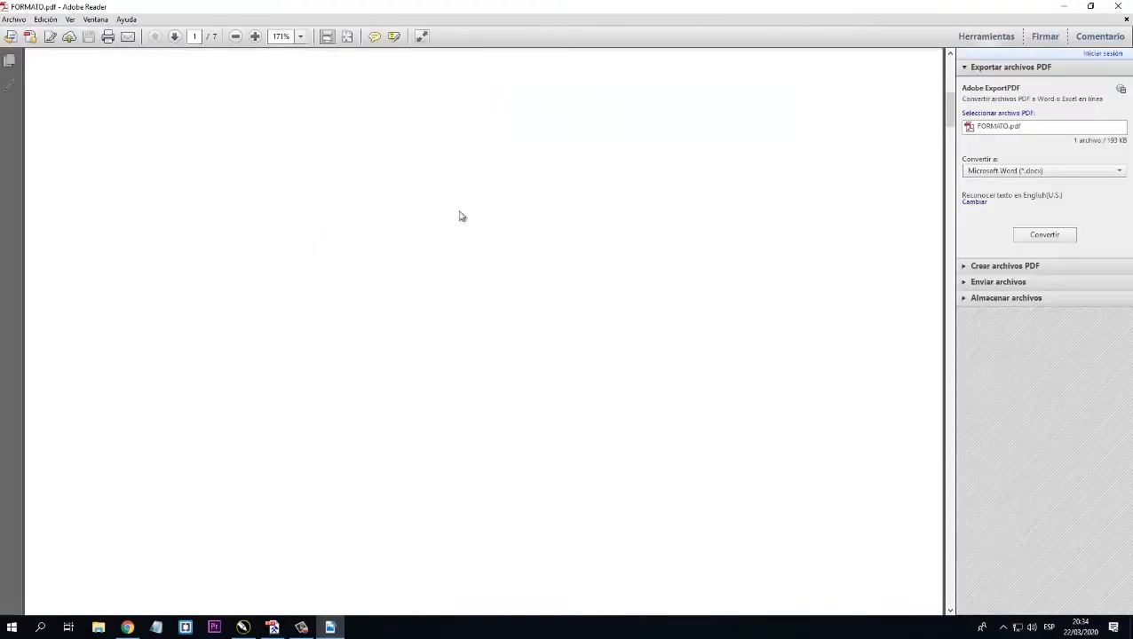
drag(951, 113, 781, 465)
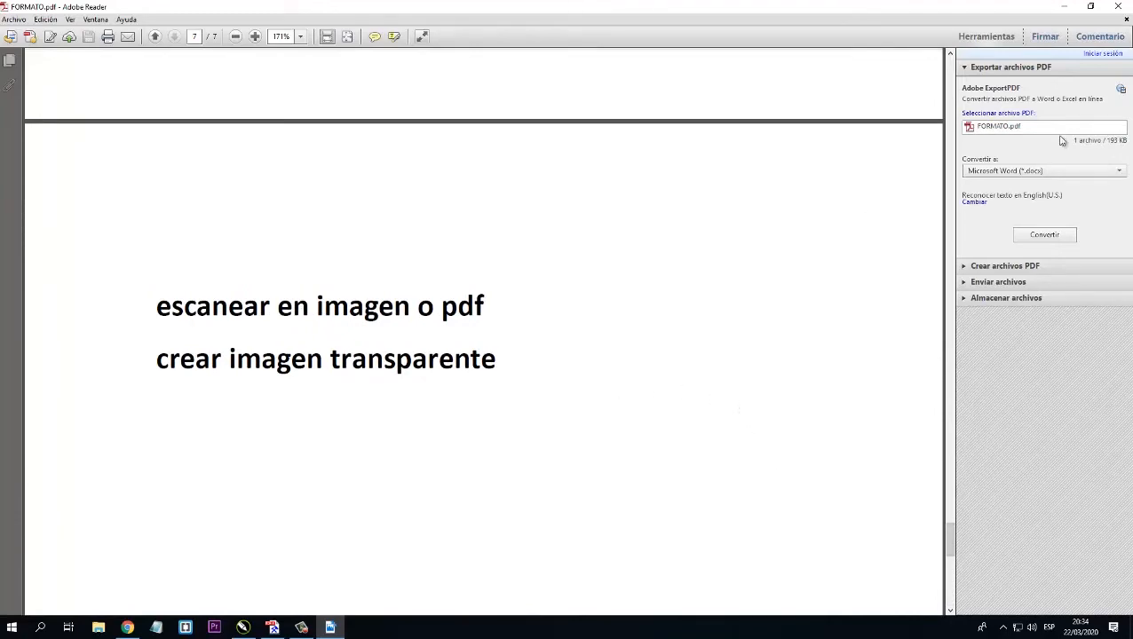
click(1118, 7)
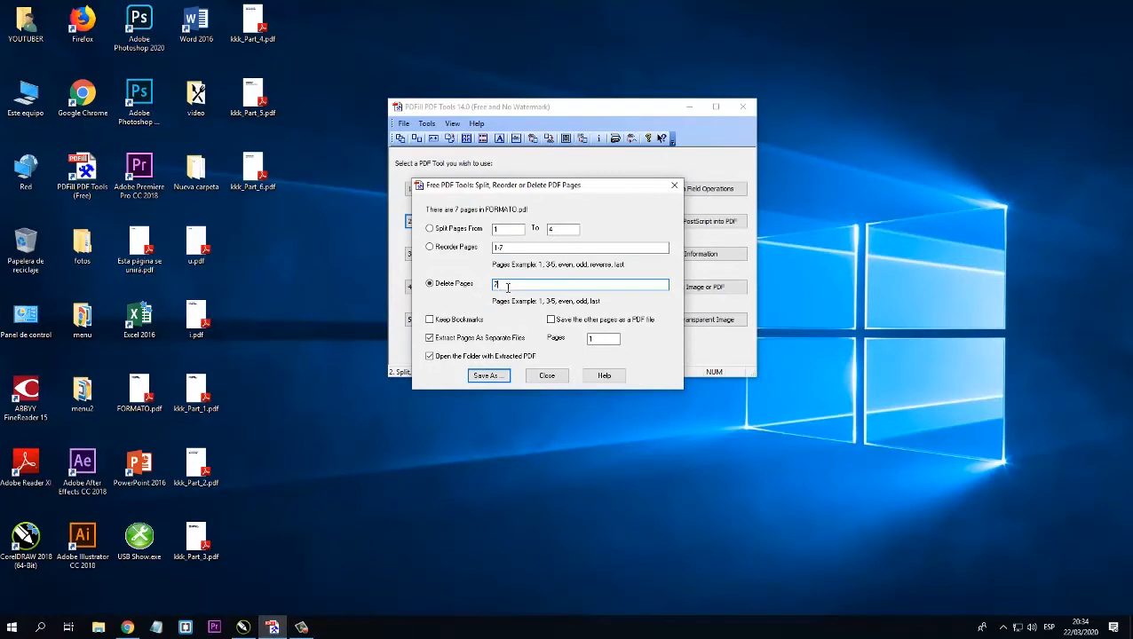
Delete page 7 without extracting separate files and save the result on the desktop as uuuu
click(431, 341)
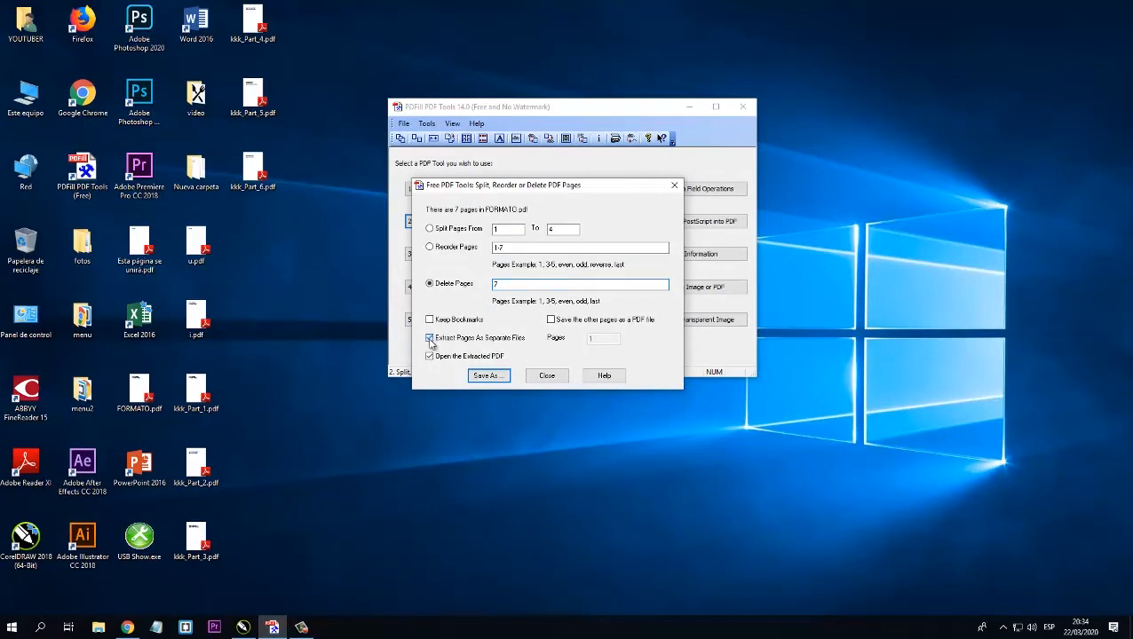
click(497, 286)
click(499, 376)
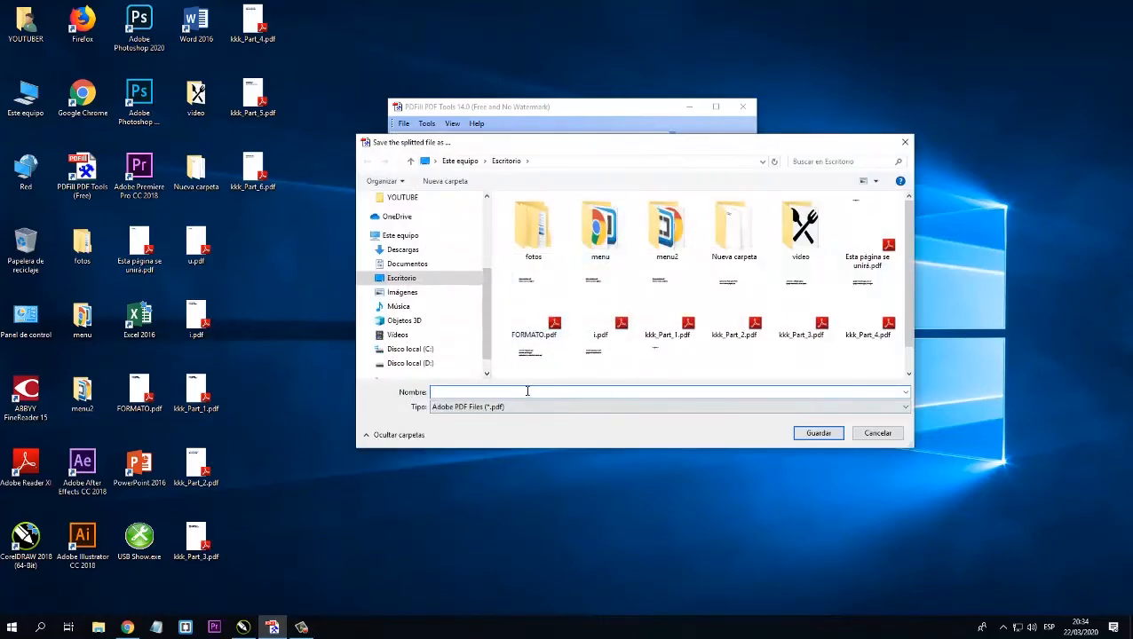
text(uuuu)
click(808, 432)
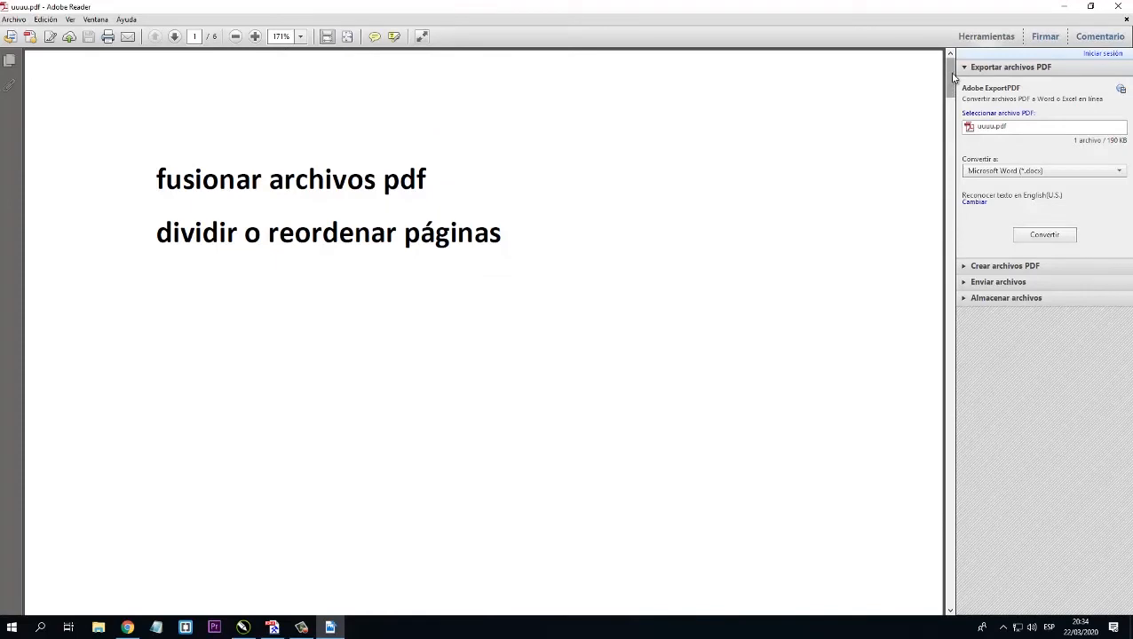
Look through uuuu.pdf to its last page to check the page deletion, and close it
drag(950, 92, 963, 586)
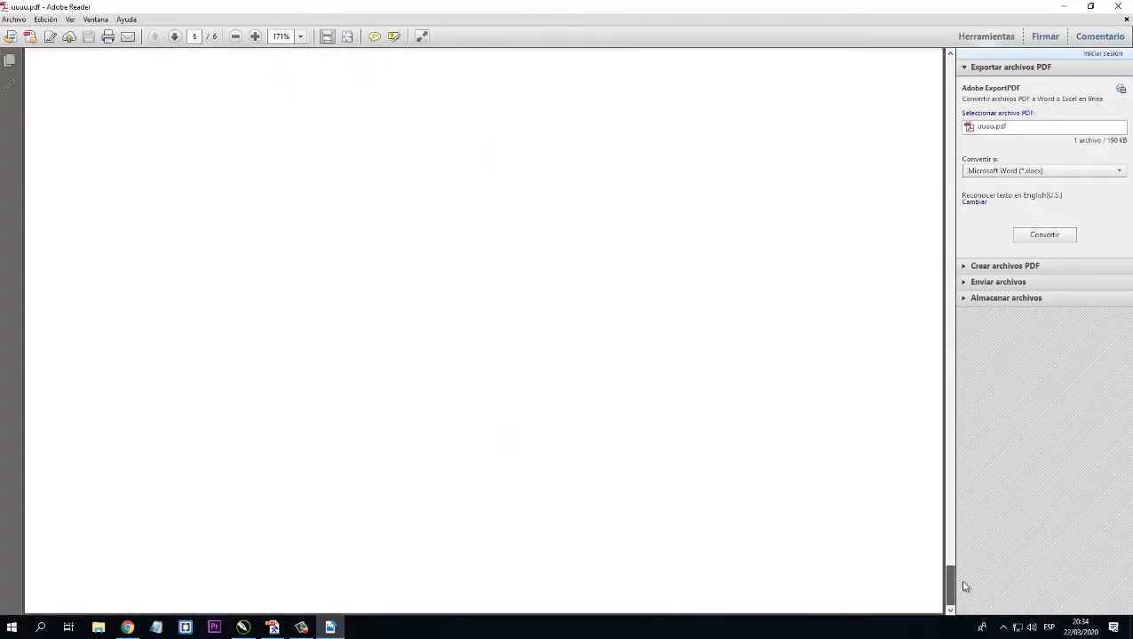
scroll(801, 358, up, 5)
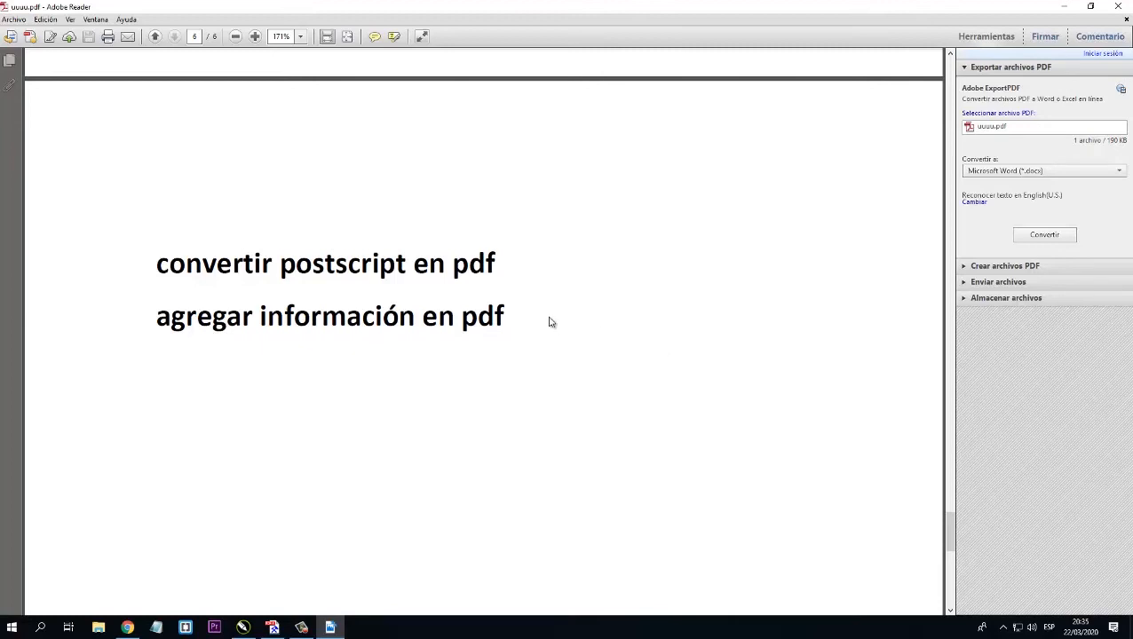
click(1120, 7)
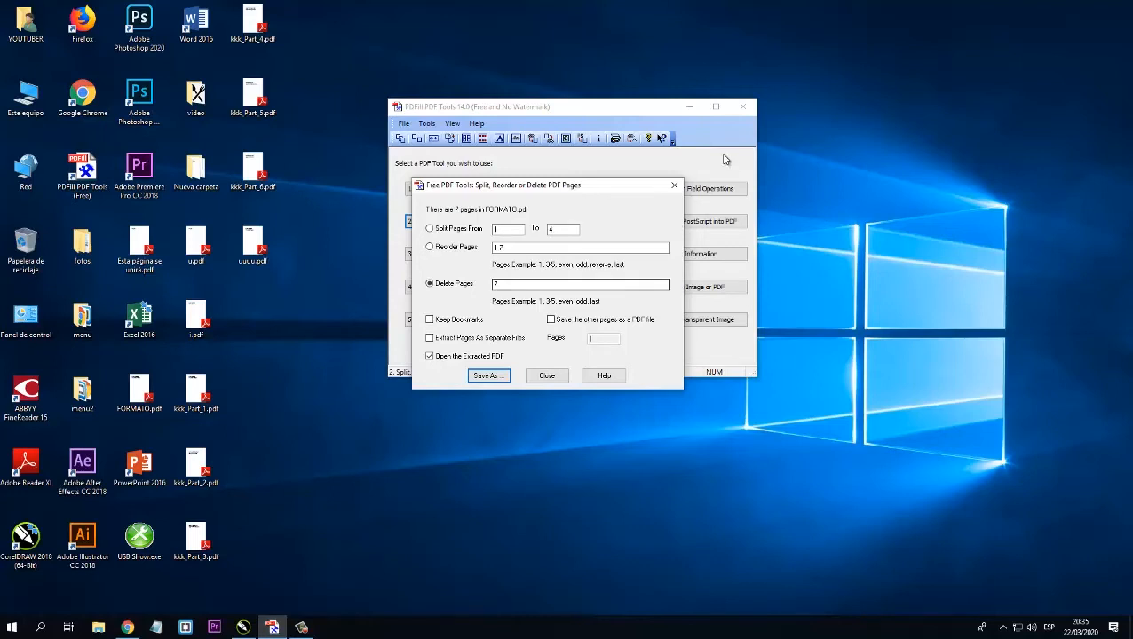
Close the split tool and open Esta página se unirá.pdf in the Encrypt and Decrypt Options tool
click(673, 184)
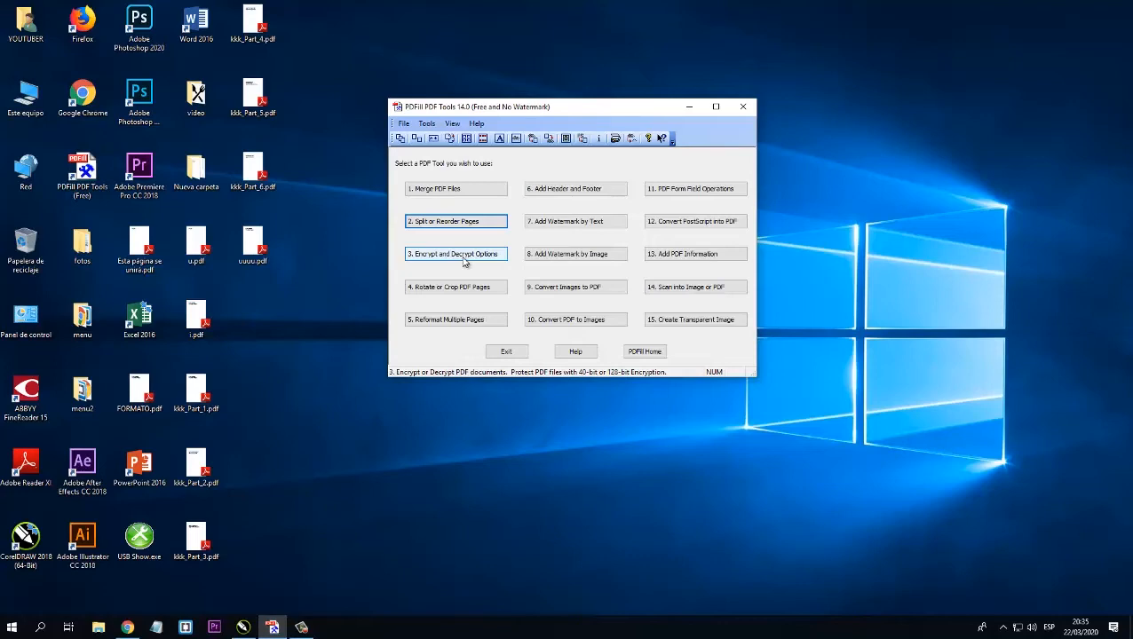
click(463, 257)
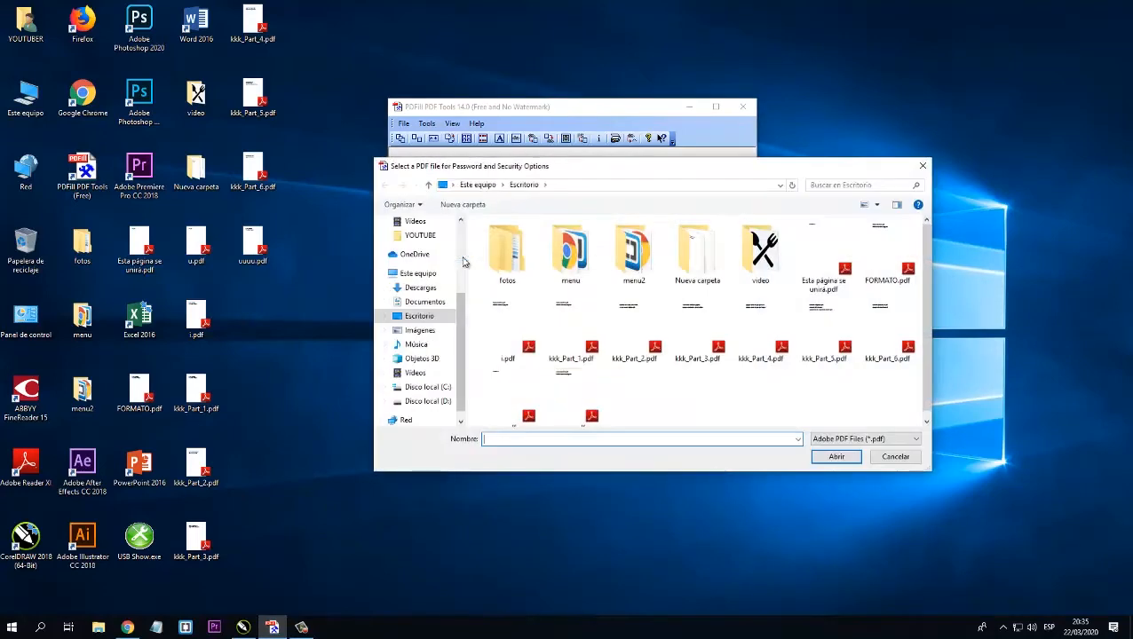
click(832, 245)
click(839, 456)
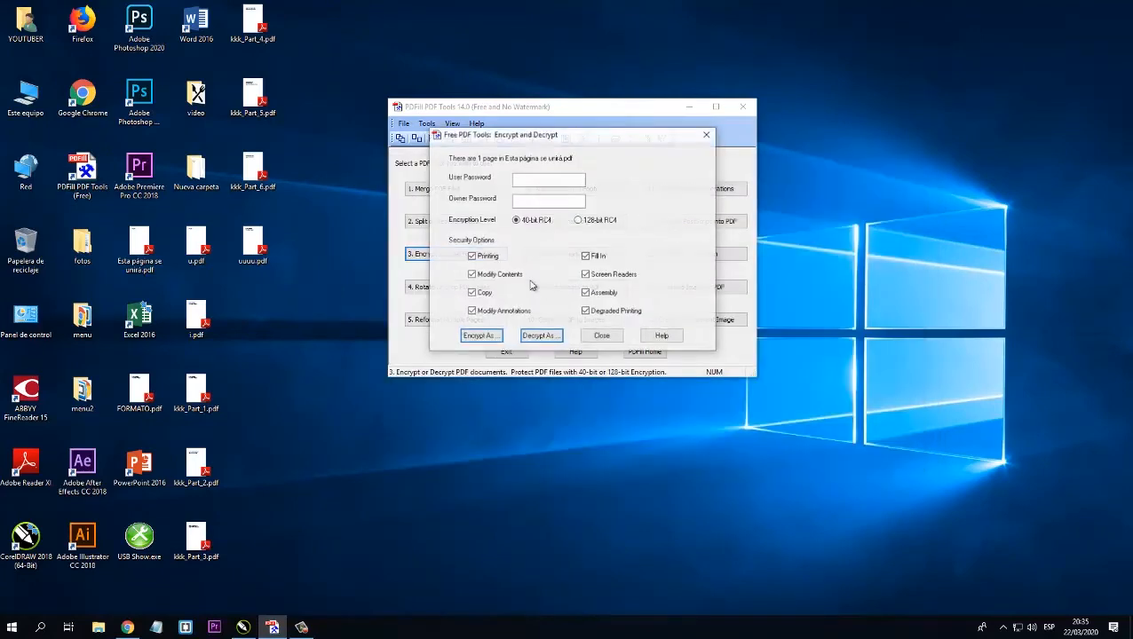
Enter the user password and owner password and save the encrypted PDF on the desktop as yyyy
click(534, 179)
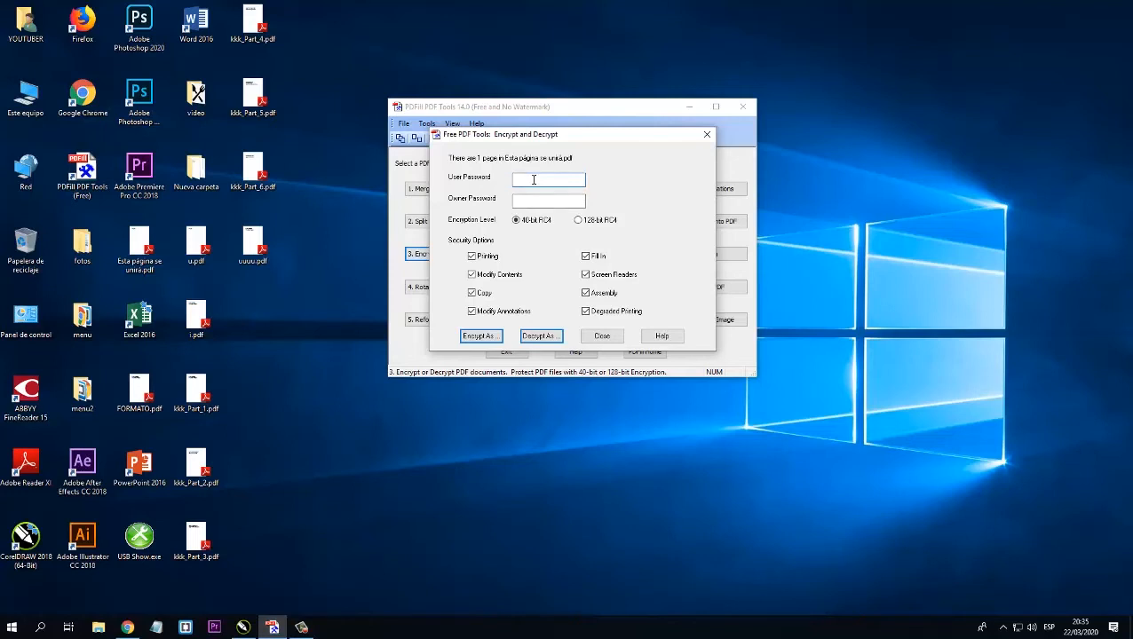
click(564, 205)
text(a)
click(493, 340)
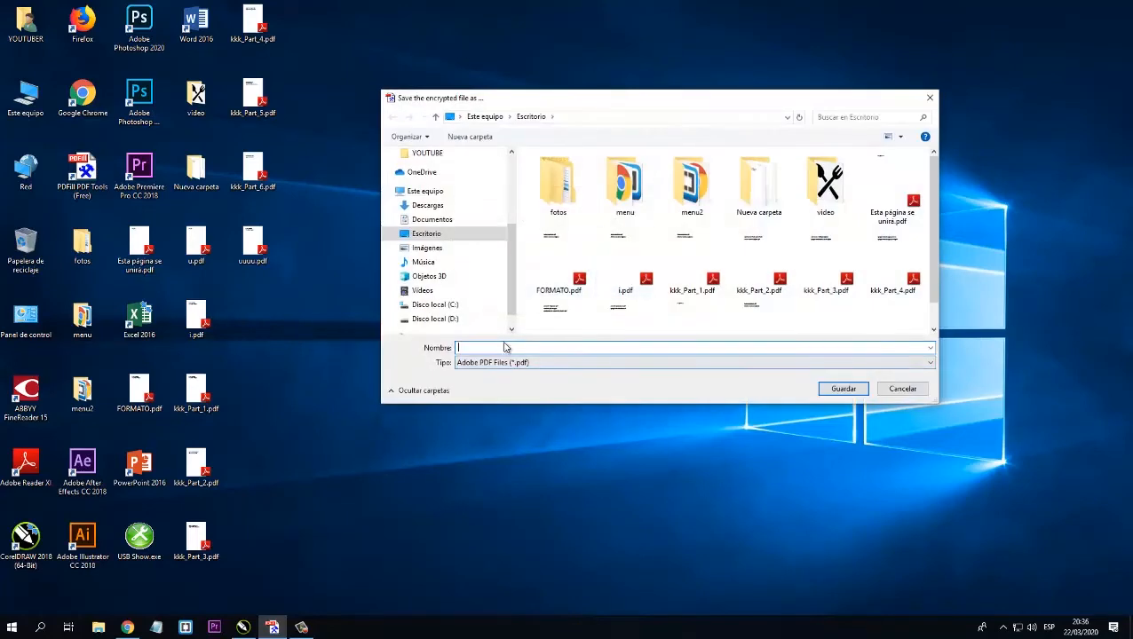
text(yyyy)
click(839, 390)
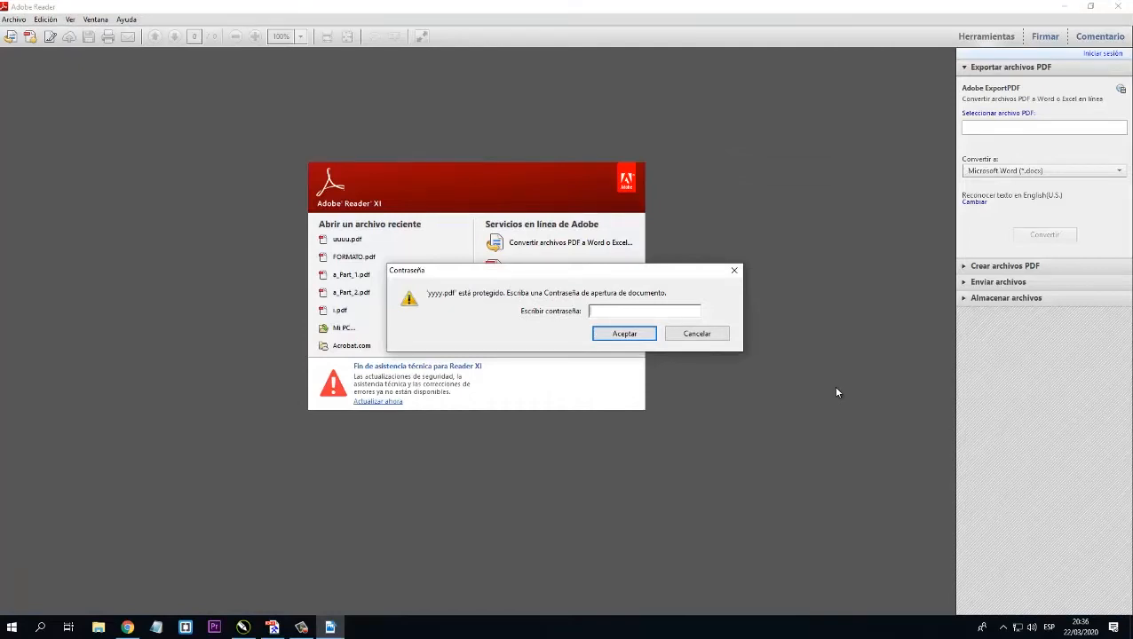
Unlock yyyy.pdf with its document open password to check the protection, and close it
click(636, 337)
click(710, 340)
click(610, 335)
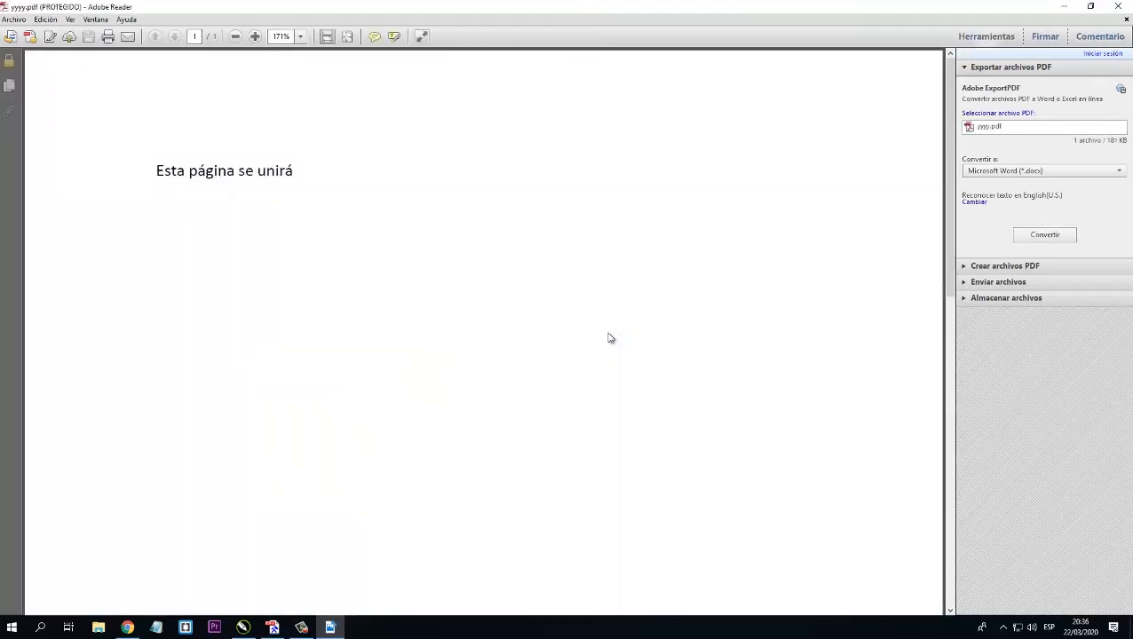
click(1118, 6)
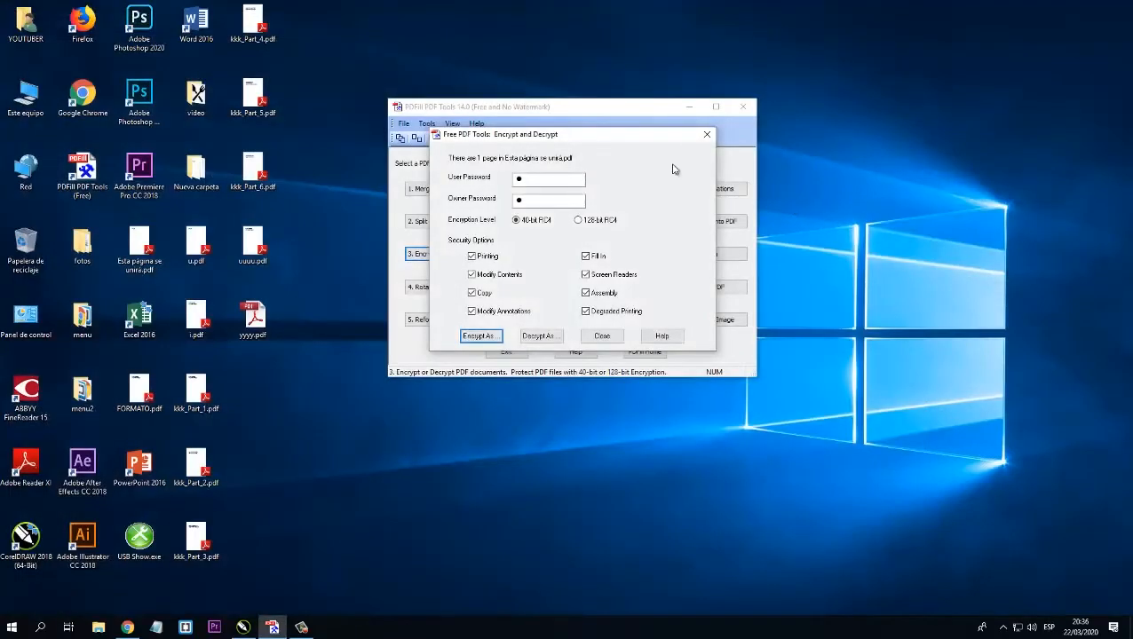
Restart the Encrypt and Decrypt Options tool with yyyy.pdf and enter its document open password
click(706, 134)
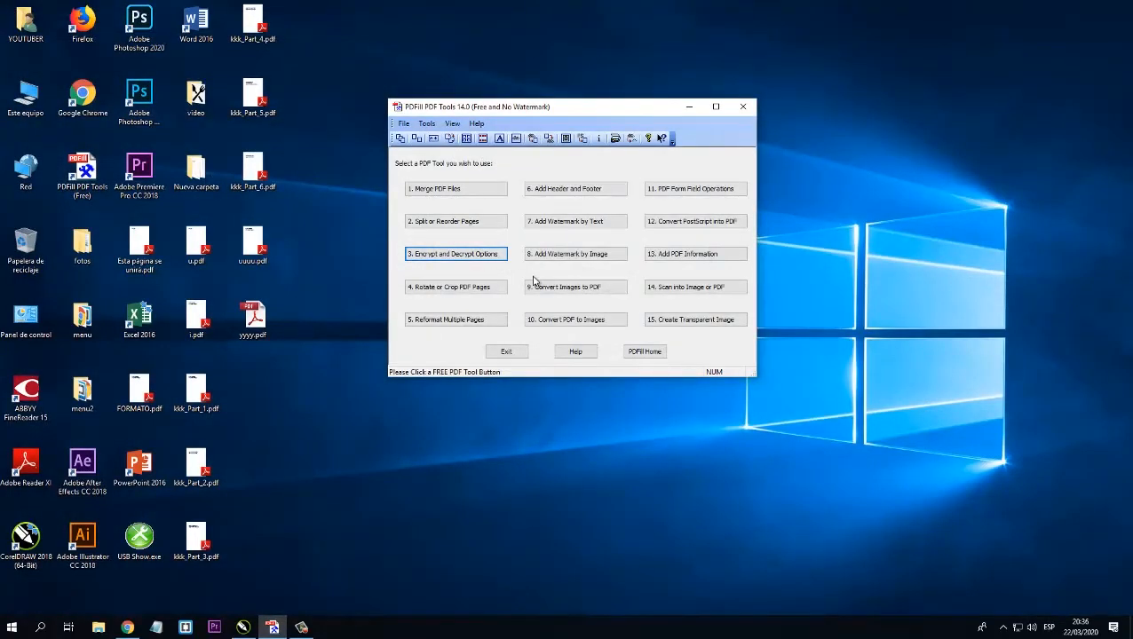
click(451, 256)
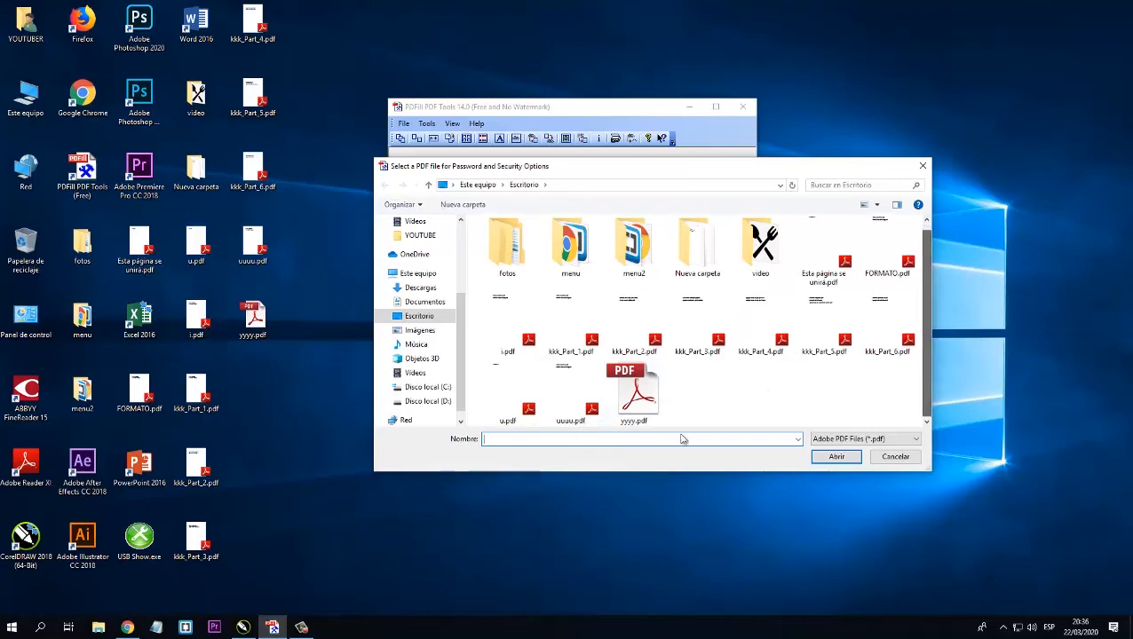
click(637, 395)
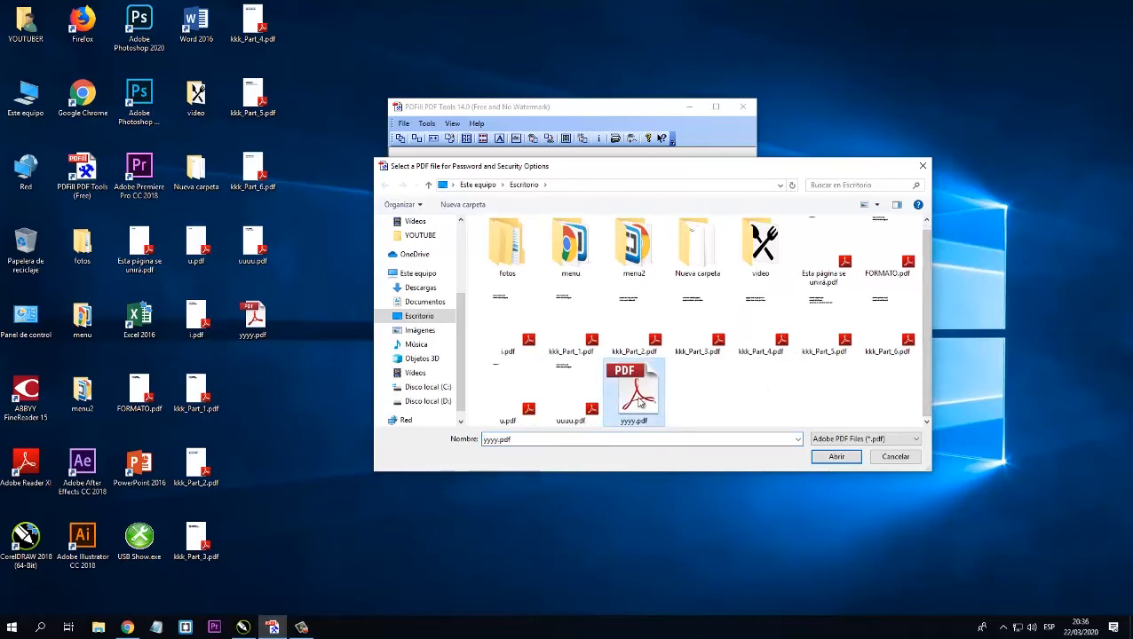
click(845, 461)
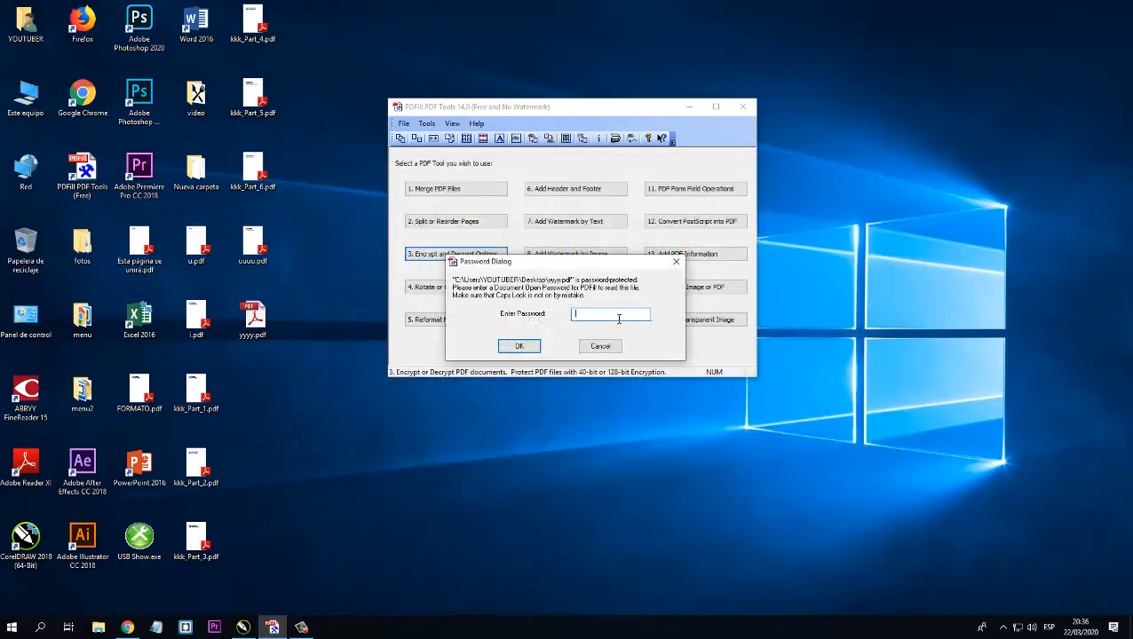
text(1)
click(531, 347)
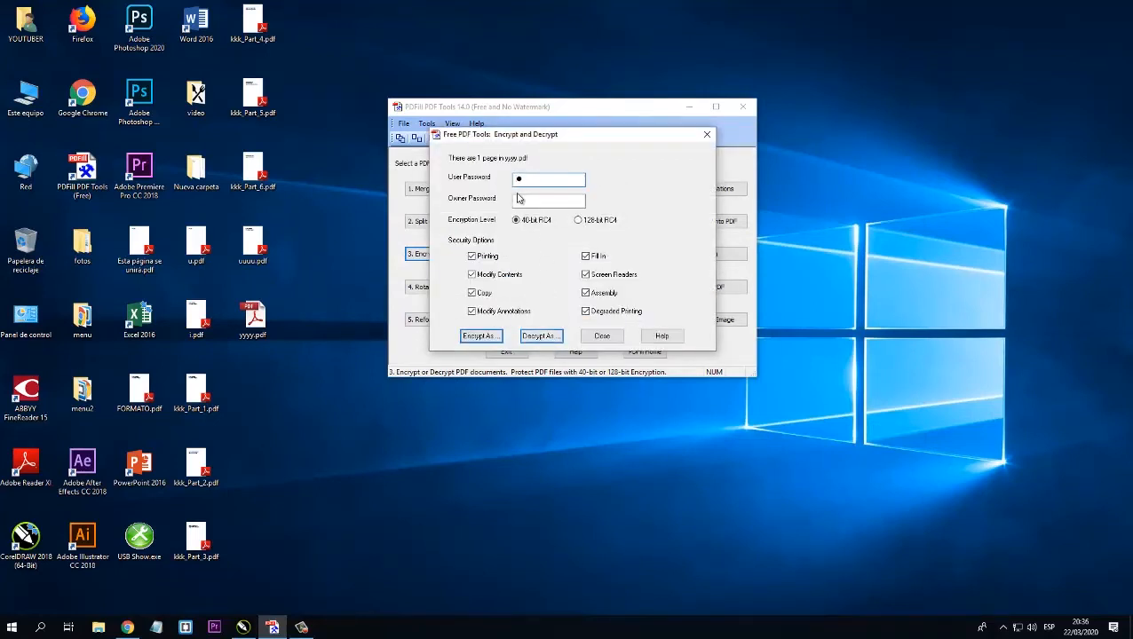
Decrypt yyyy.pdf and save the unprotected copy on the desktop as ooo
click(549, 337)
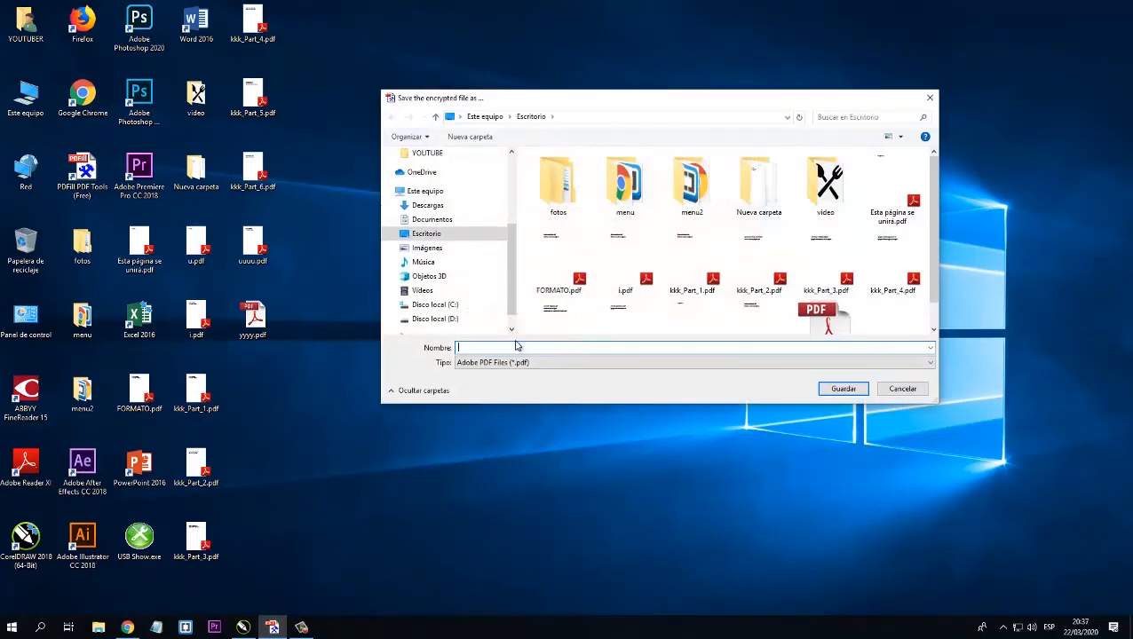
text(ooo)
click(843, 391)
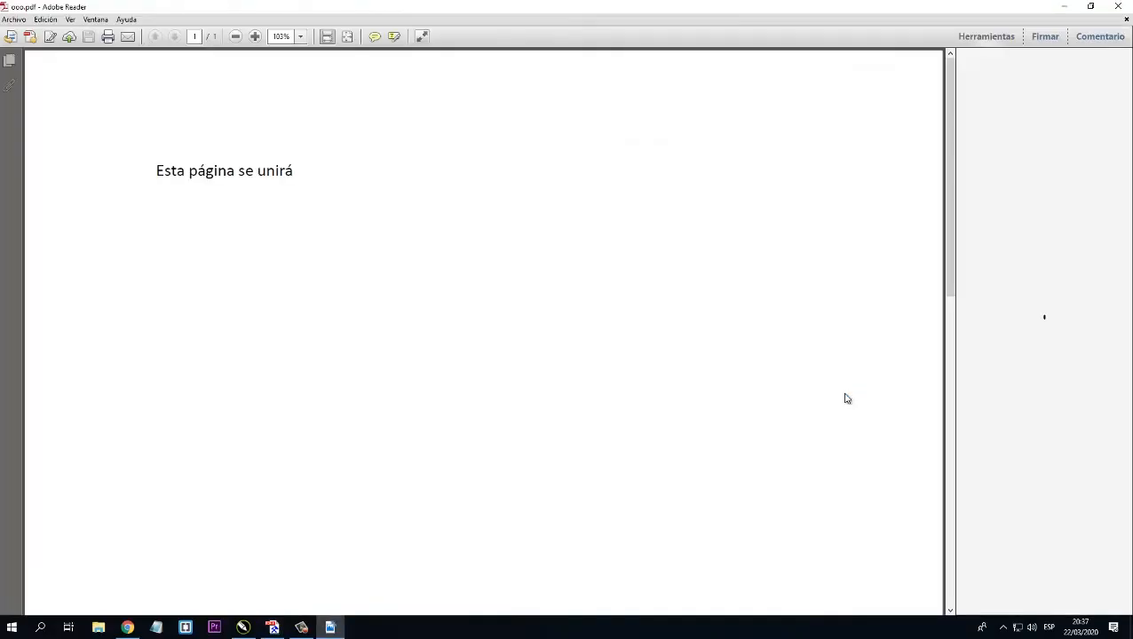
Close ooo.pdf and open FORMATO.pdf from the desktop in the Rotate or Crop PDF Pages tool
click(1118, 6)
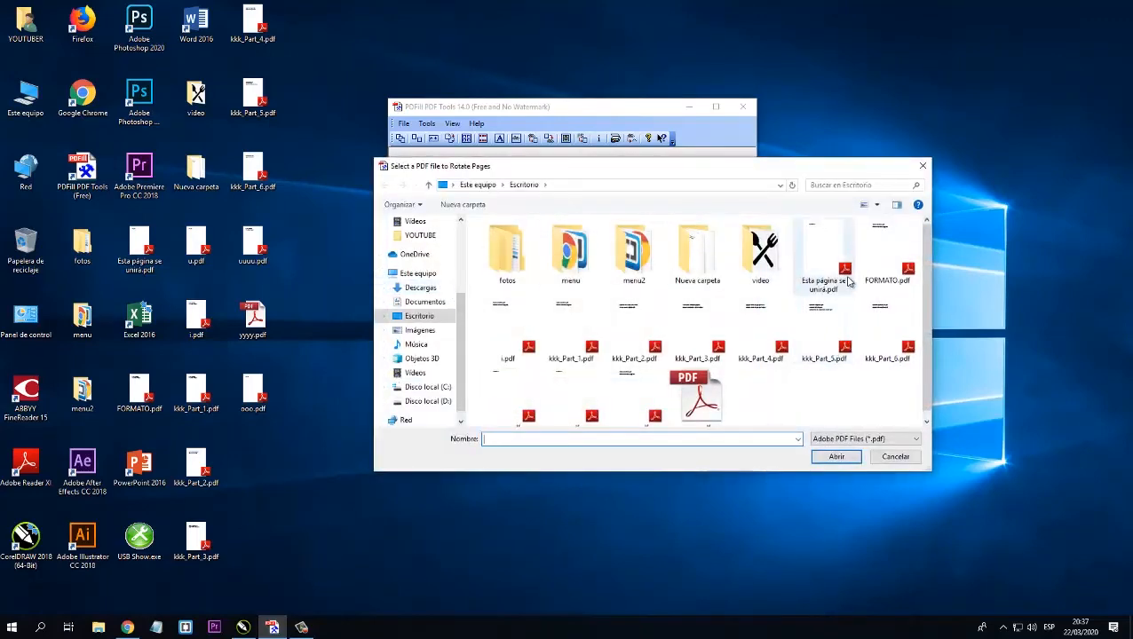
click(884, 266)
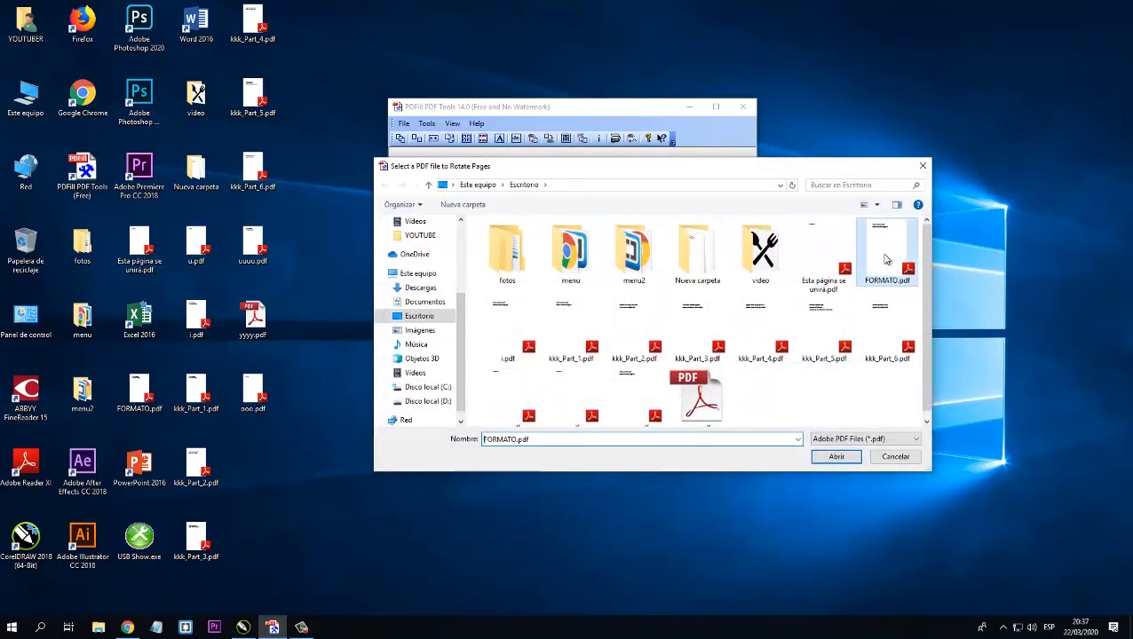
click(835, 456)
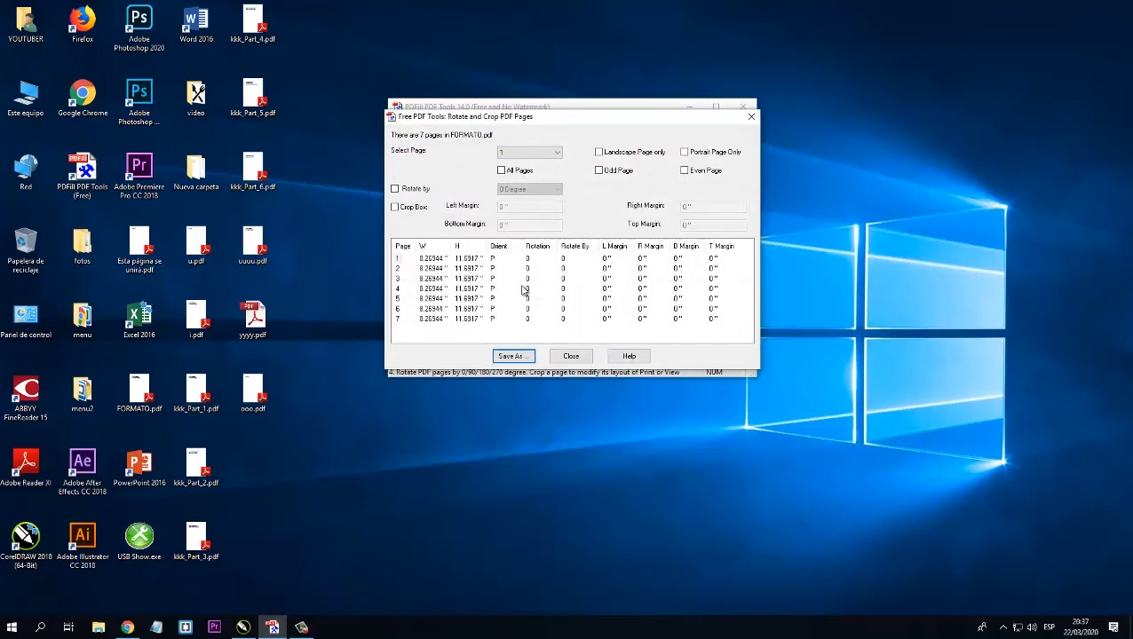
Set page 7 of FORMATO.pdf to rotate clockwise by 90 degrees
click(401, 260)
click(400, 270)
click(401, 280)
click(556, 156)
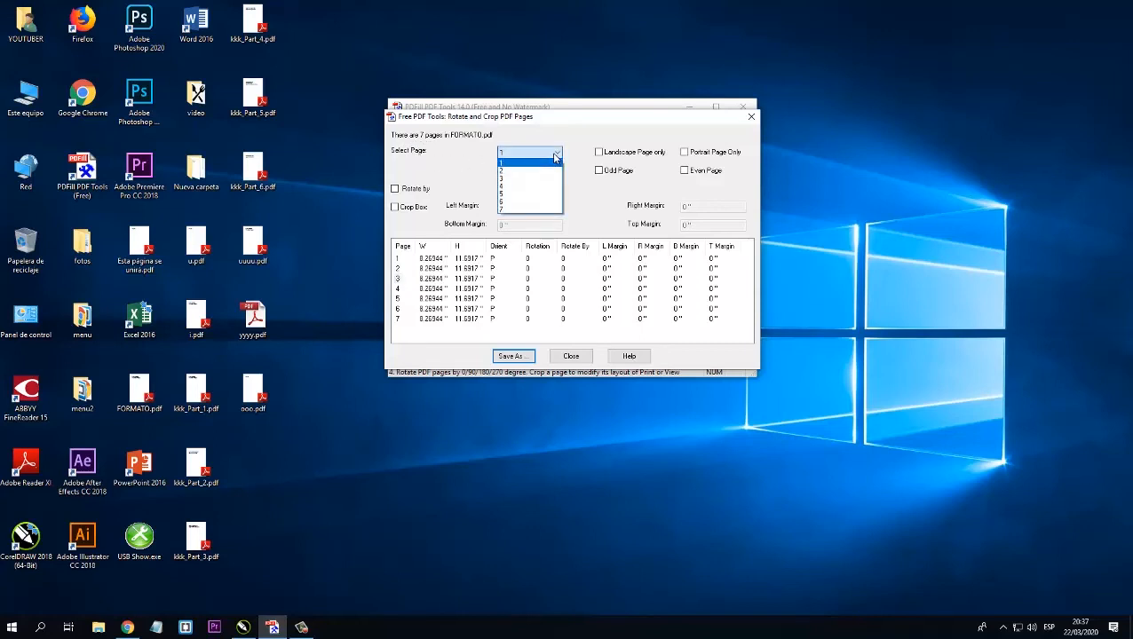
click(527, 210)
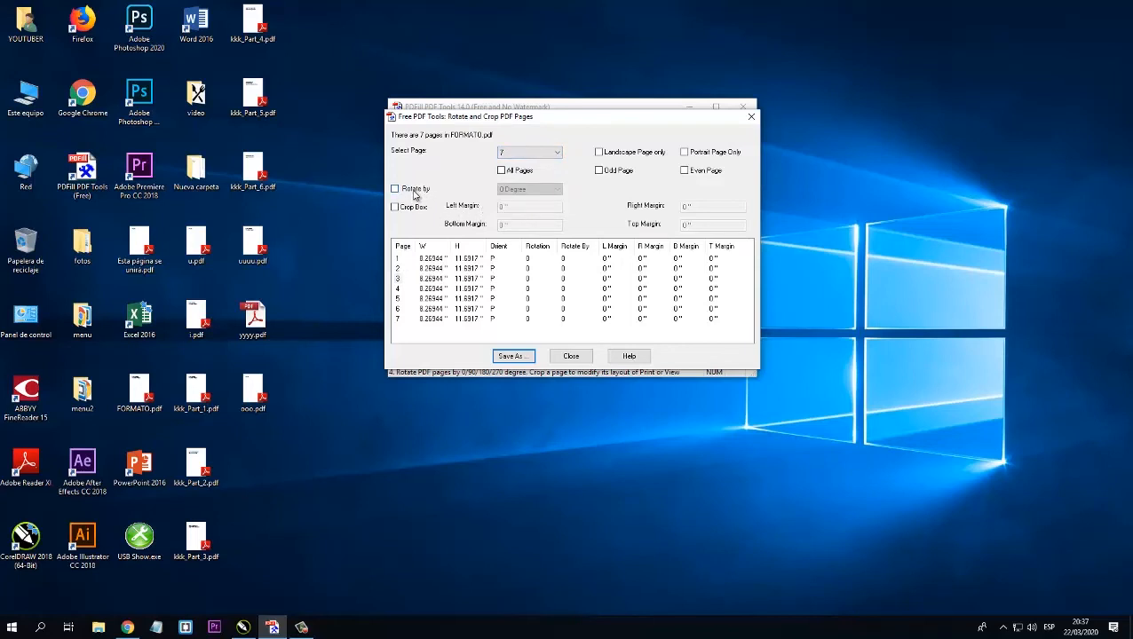
click(397, 191)
click(543, 194)
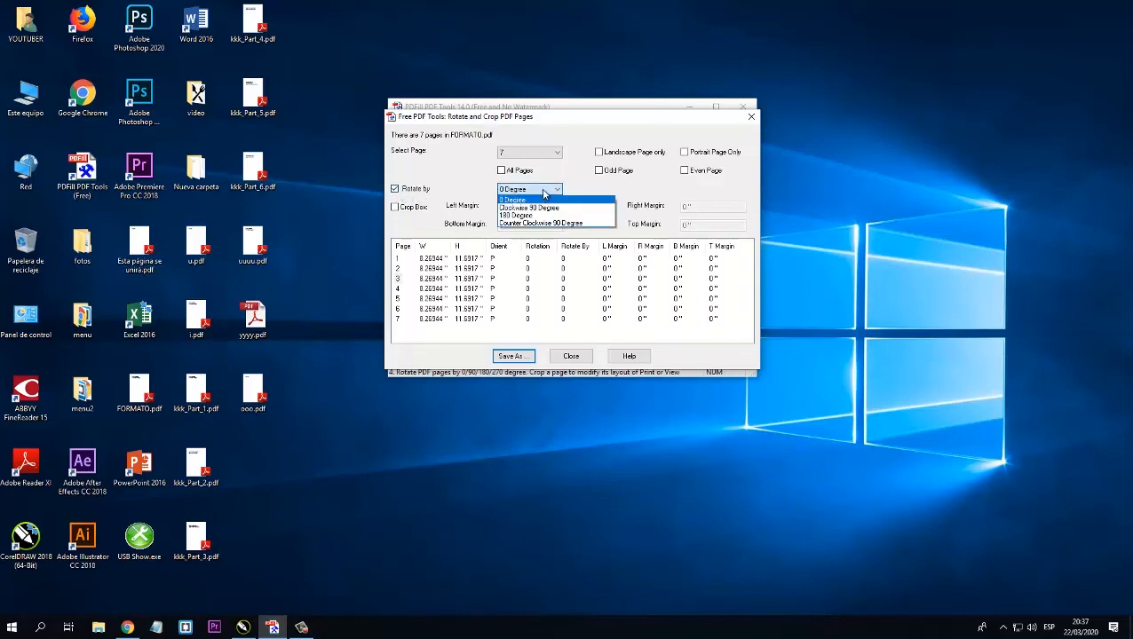
click(542, 208)
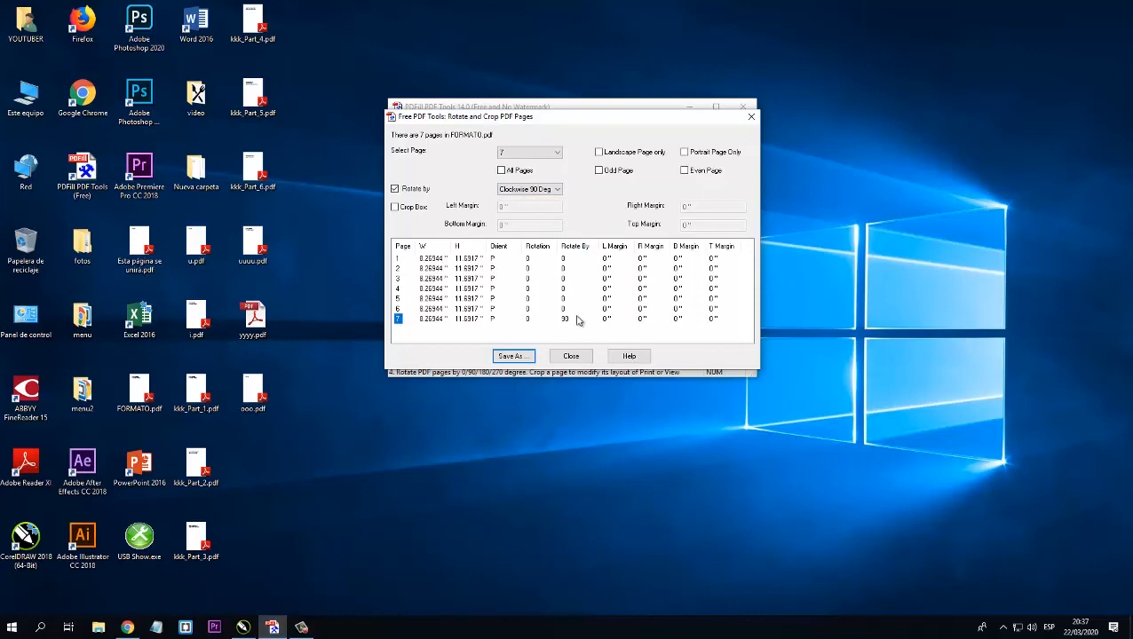
Save the rotated PDF on the desktop as 111
click(522, 359)
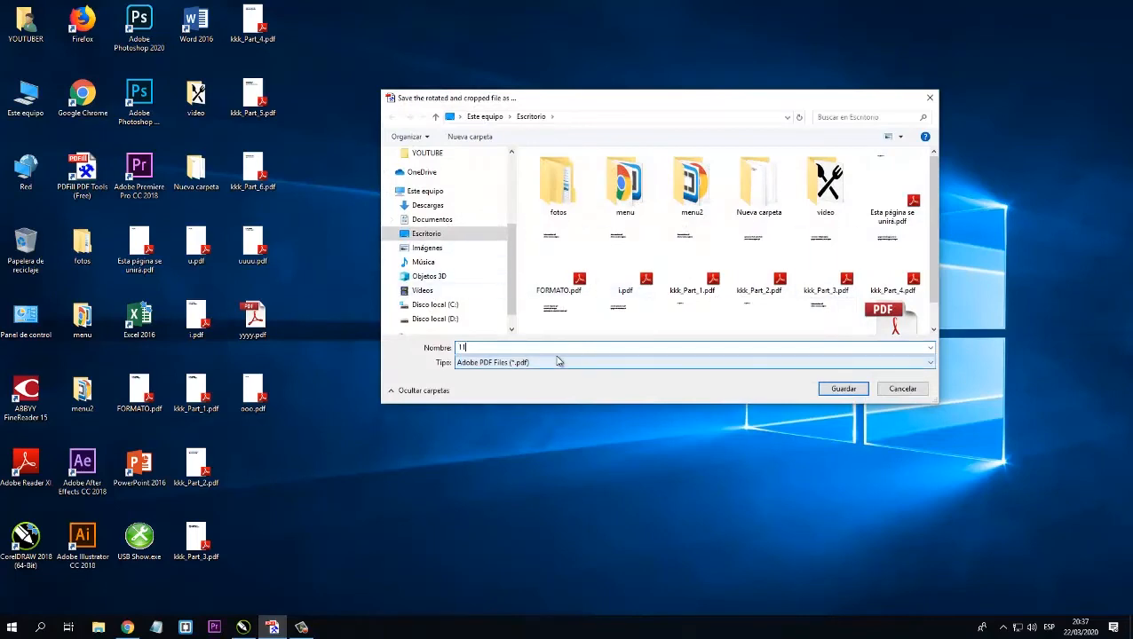
text(111)
click(833, 389)
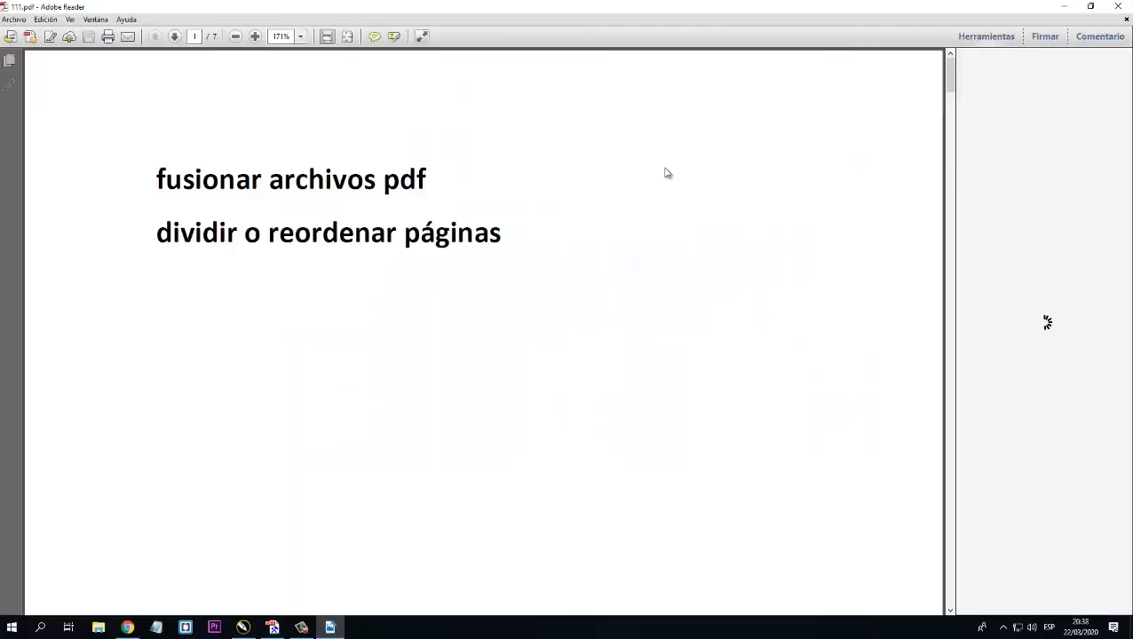
Check the orientation of page 7 in 111.pdf and close the file
drag(951, 80, 954, 576)
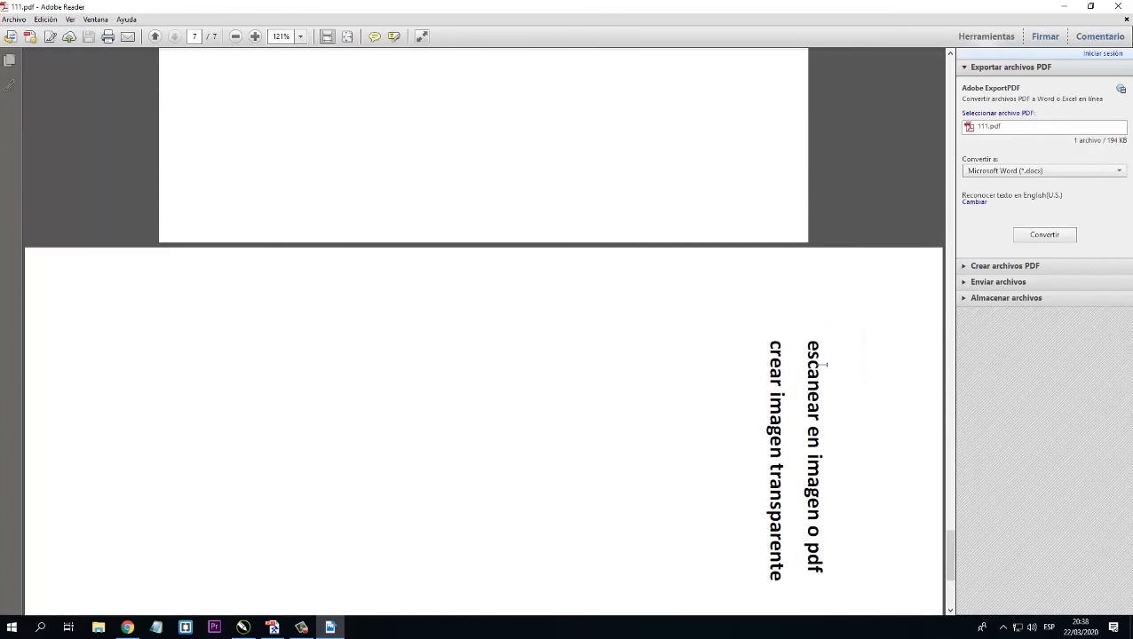
scroll(824, 365, down, 4)
scroll(788, 337, up, 3)
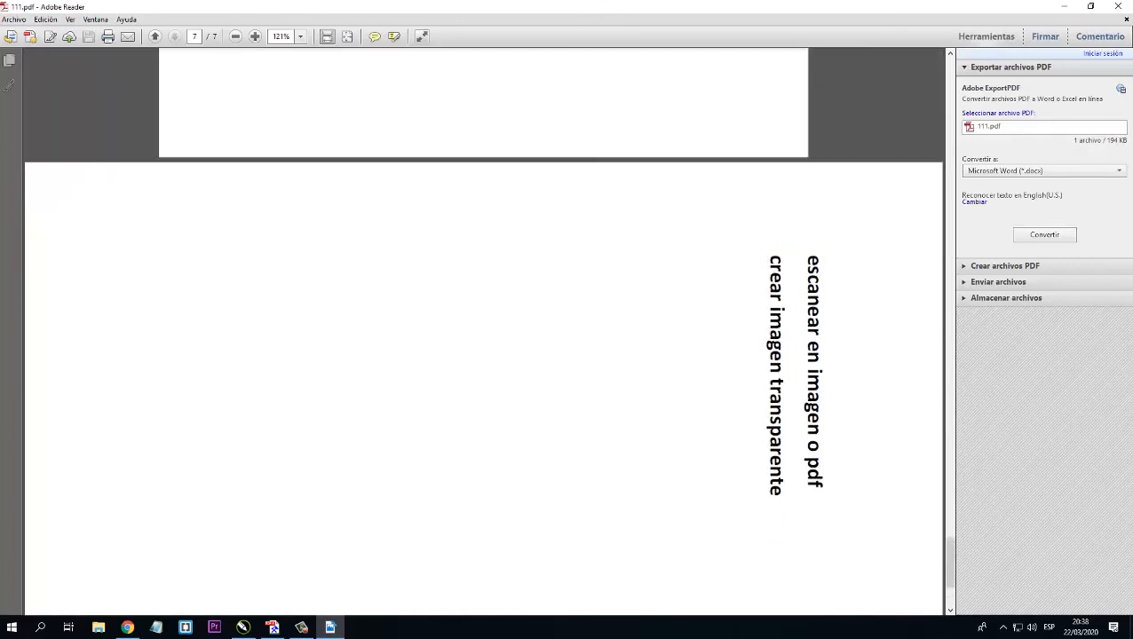
click(1117, 6)
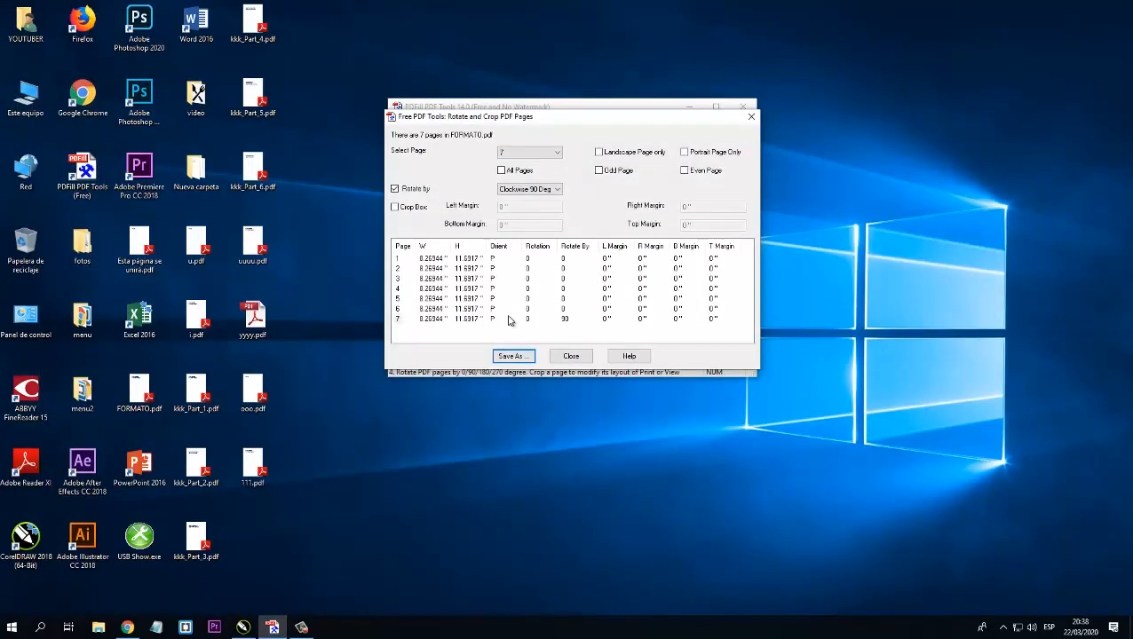
Set the rotation of page 7 to 0 degrees and save the PDF on the desktop as 444
click(548, 190)
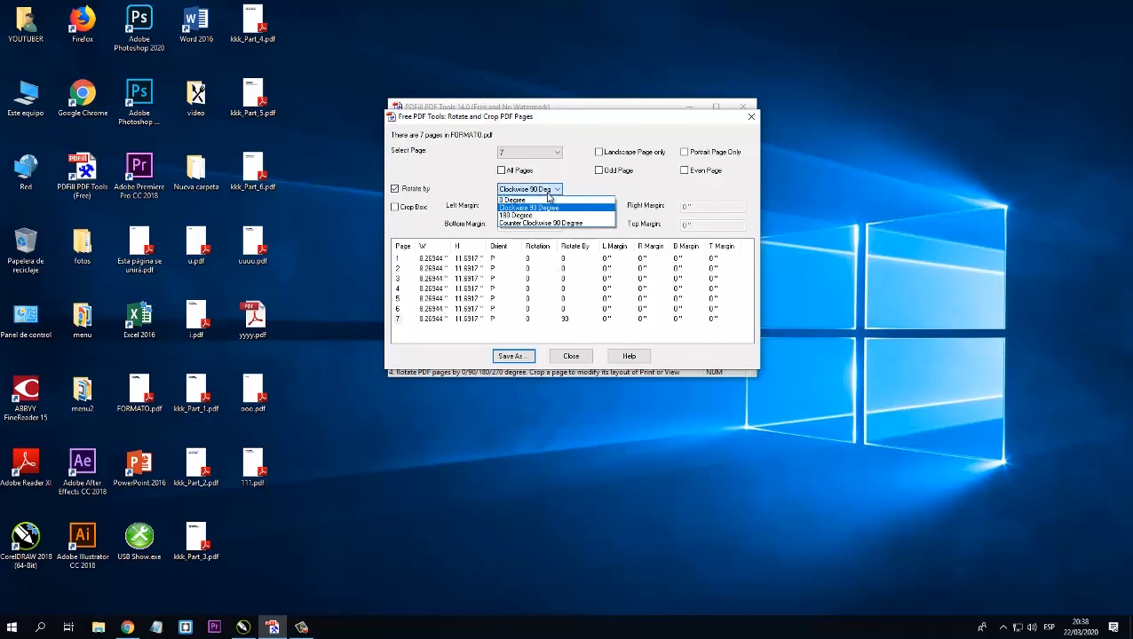
click(539, 200)
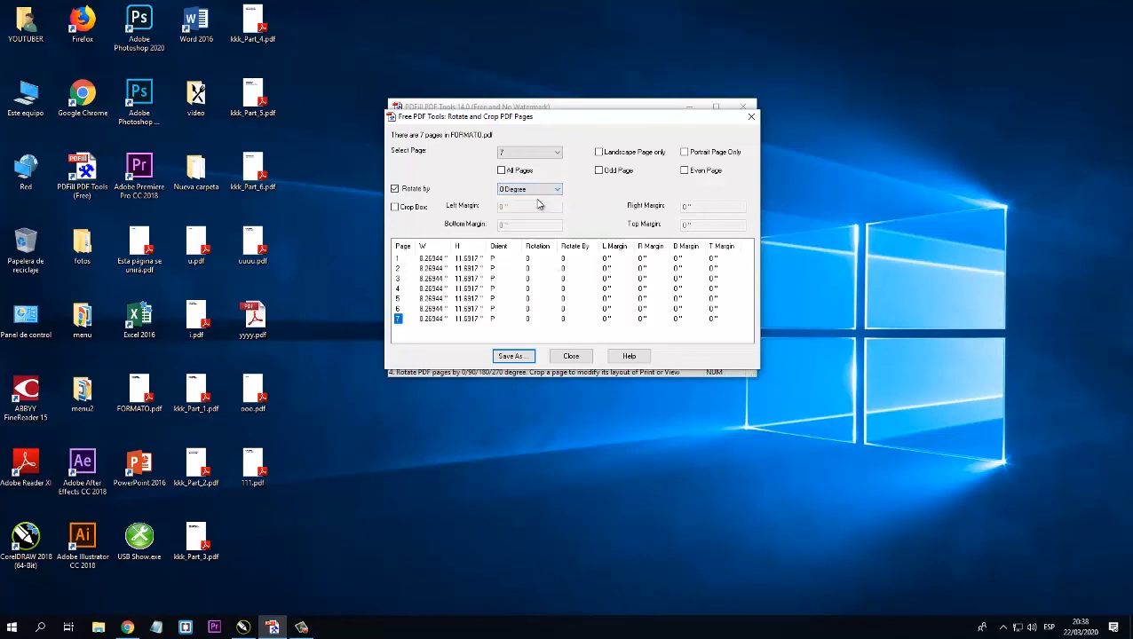
click(514, 357)
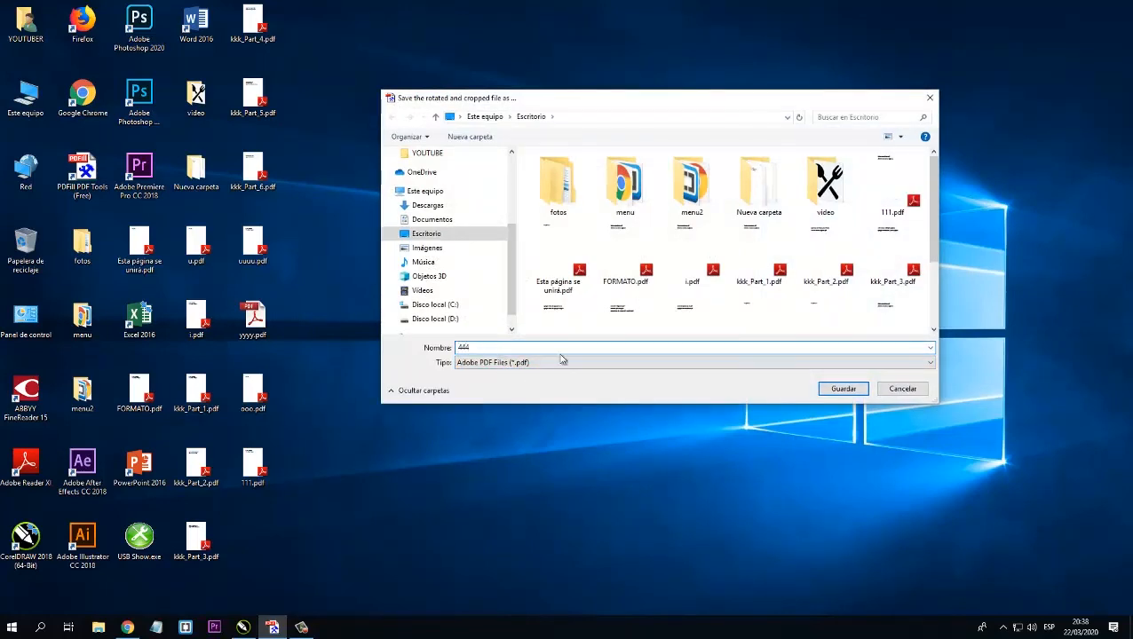
click(843, 391)
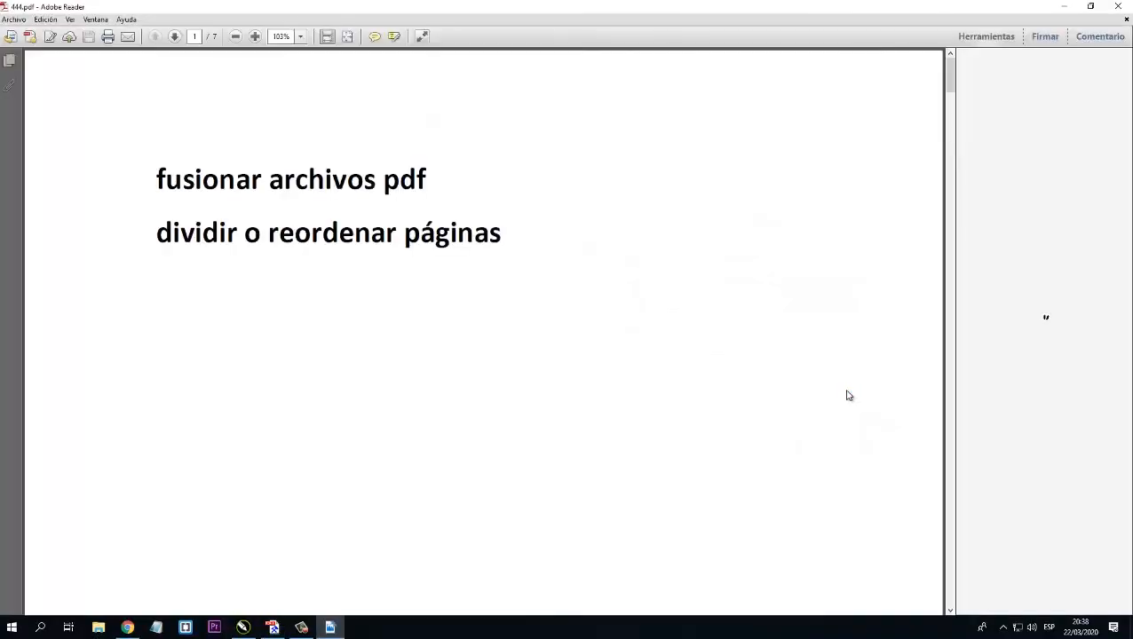
Look through the last pages of 444.pdf, and close the file and the Rotate and Crop PDF Pages tool
drag(950, 76, 944, 500)
scroll(743, 409, down, 10)
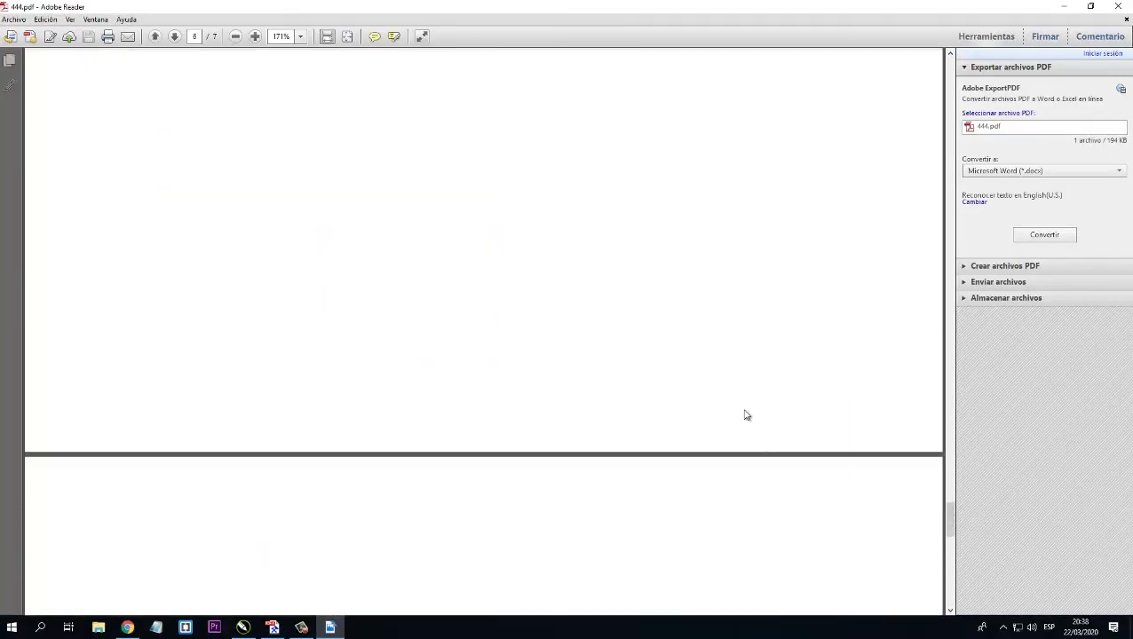
click(1117, 6)
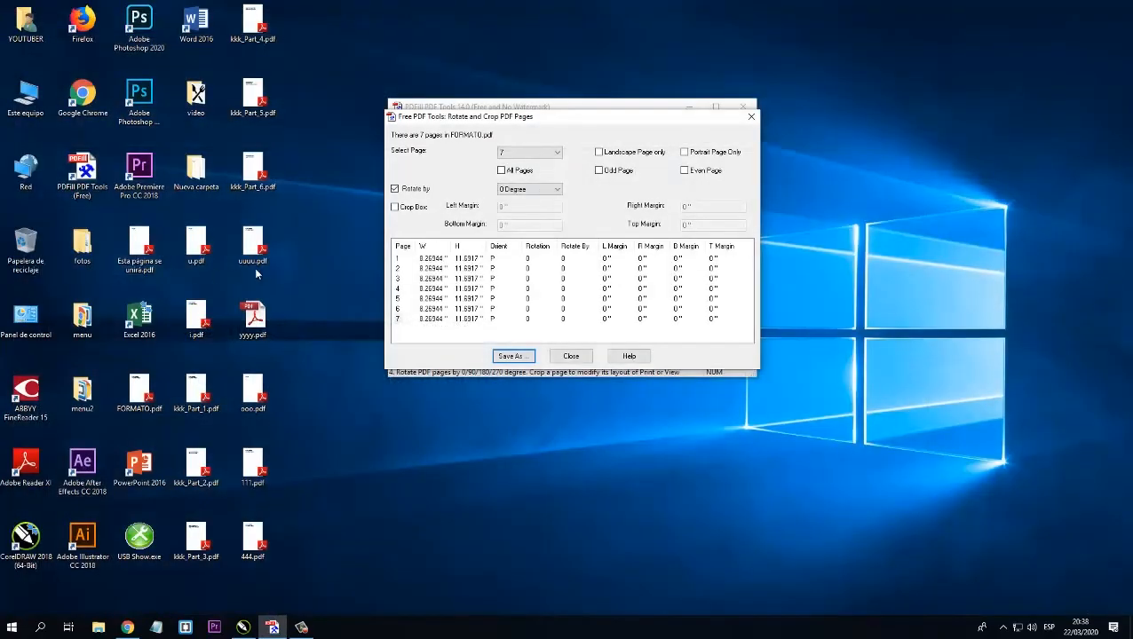
click(752, 117)
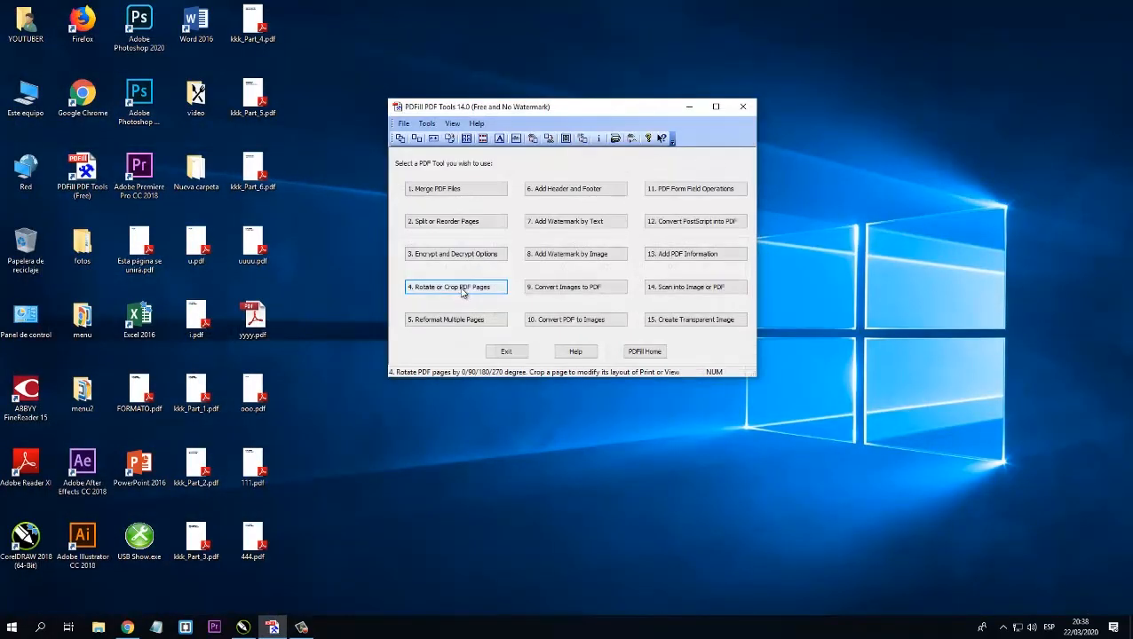